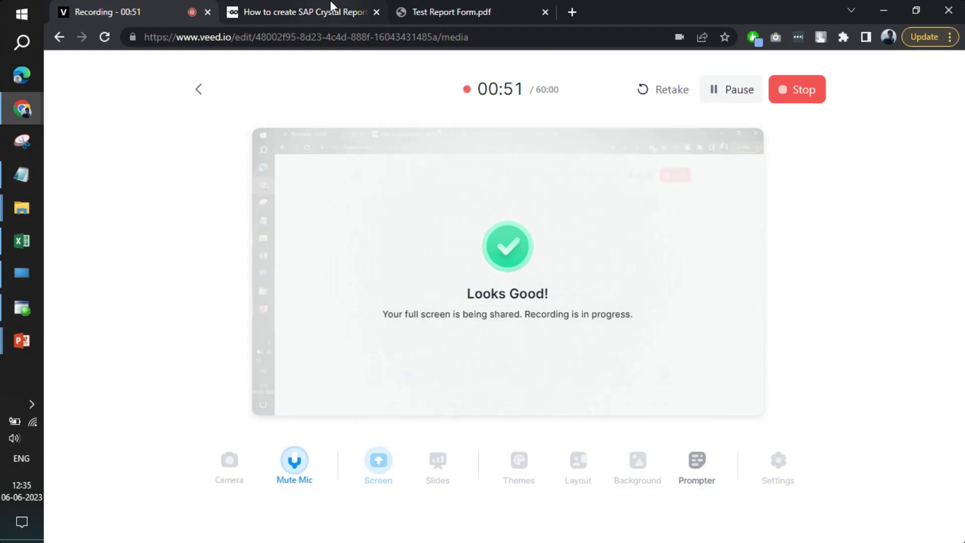
Read through the gocoding article's steps for building a report from a blank template
left_click(330, 3)
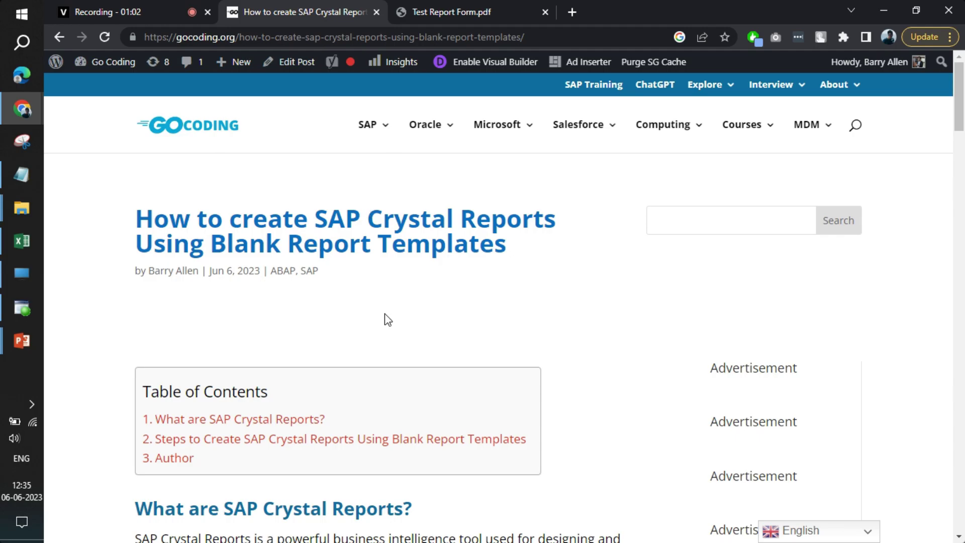
scroll(388, 322, "down", 15)
scroll(390, 312, "down", 20)
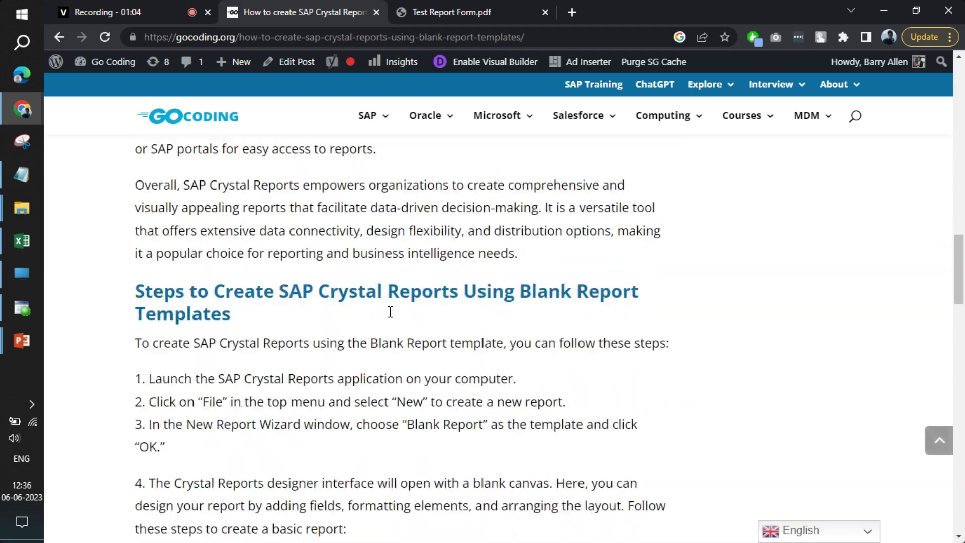
scroll(392, 309, "up", 10)
scroll(393, 306, "up", 20)
scroll(396, 261, "up", 1)
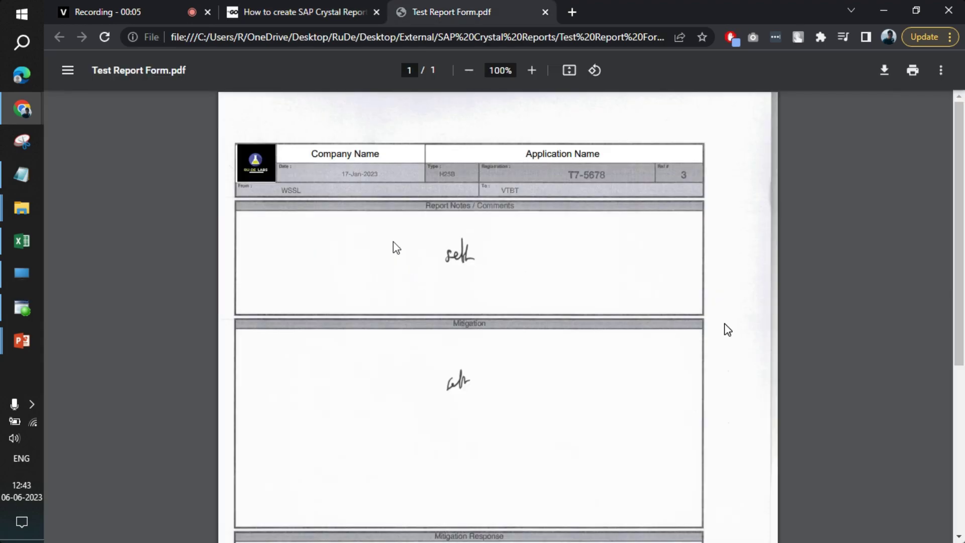
scroll(263, 170, "down", 1)
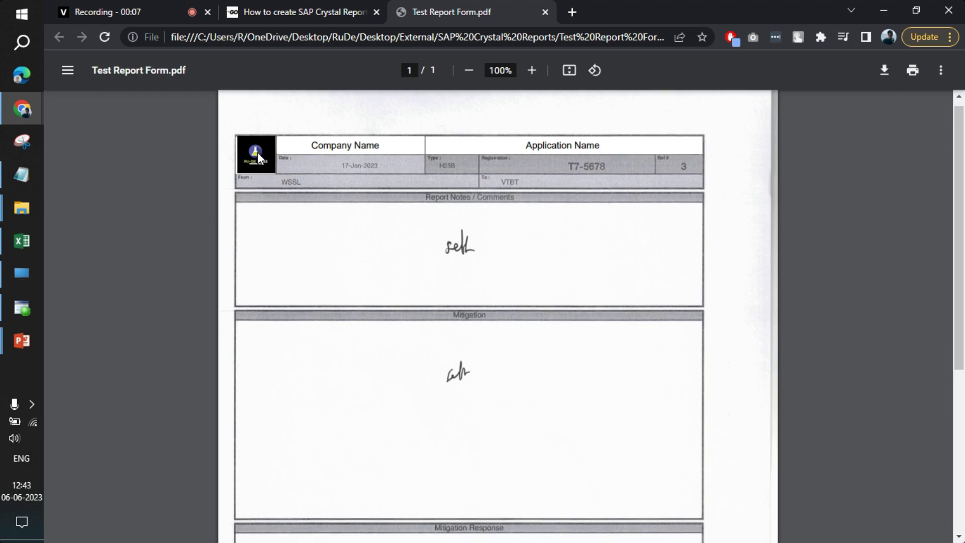
left_click_drag(324, 146, 576, 146)
left_click(285, 160)
scroll(432, 374, "down", 5)
scroll(432, 376, "up", 5)
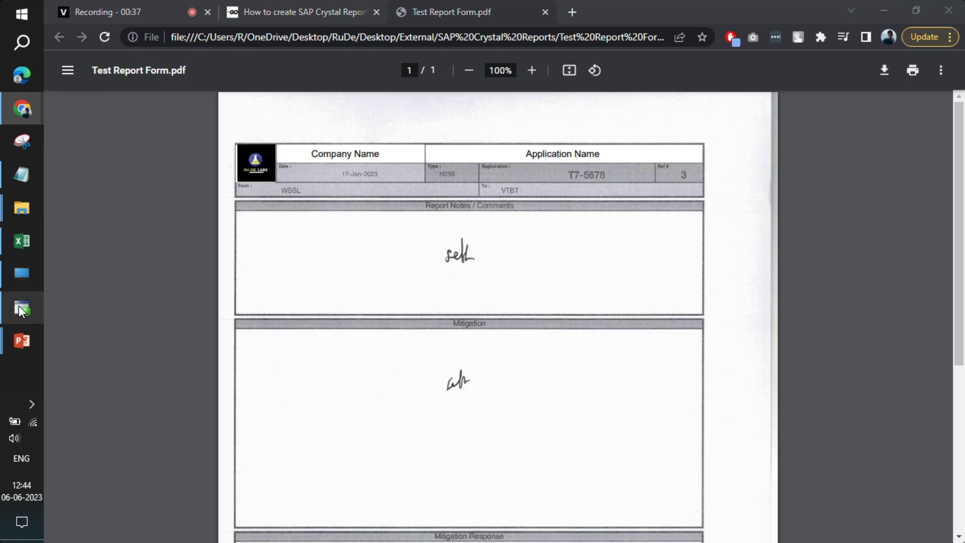
Start a new Blank Report from the File menu and dismiss the Database Expert without adding tables
left_click(20, 307)
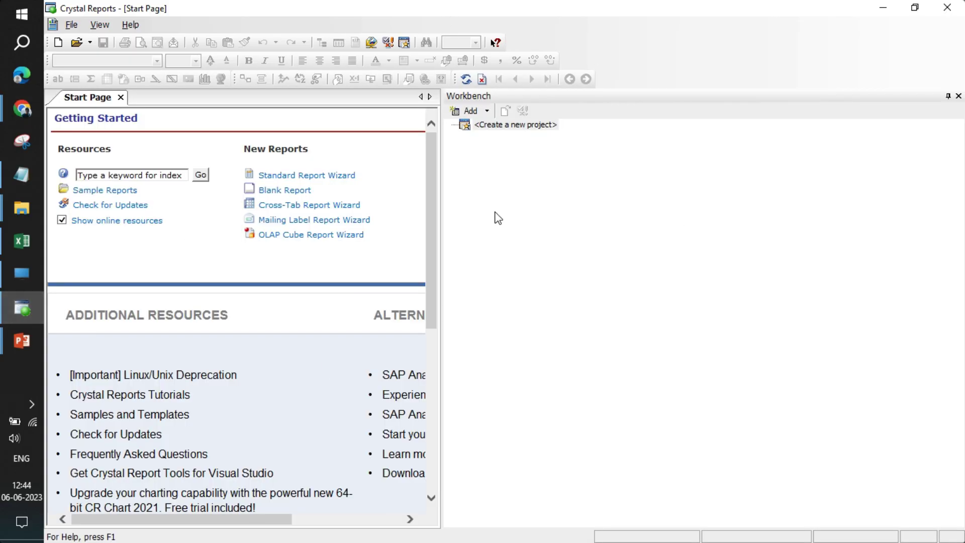
left_click(70, 24)
mouse_move(130, 48)
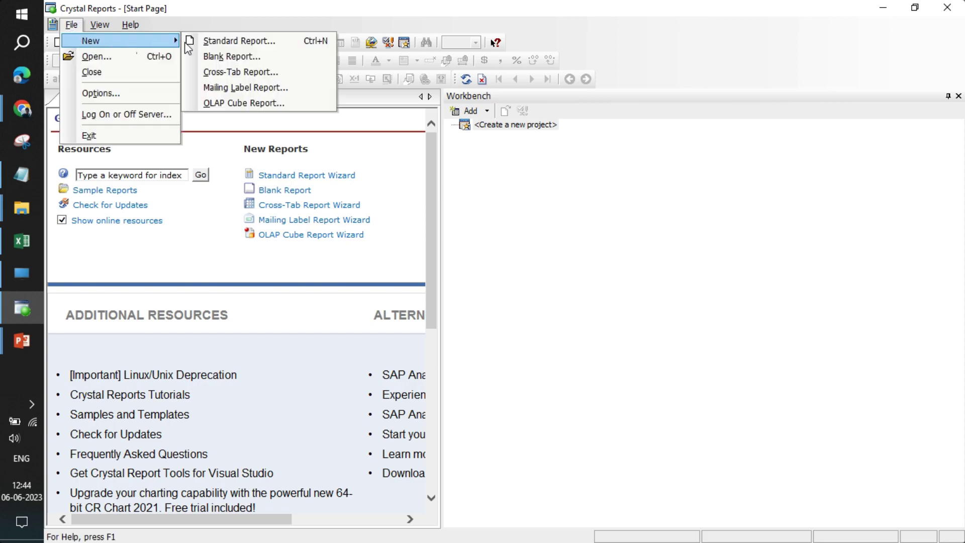
left_click(233, 56)
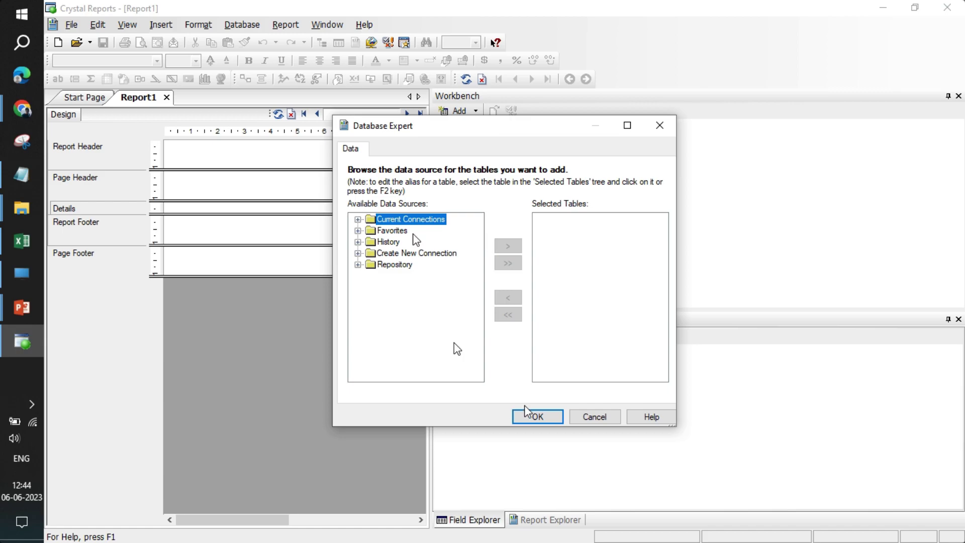
left_click(537, 415)
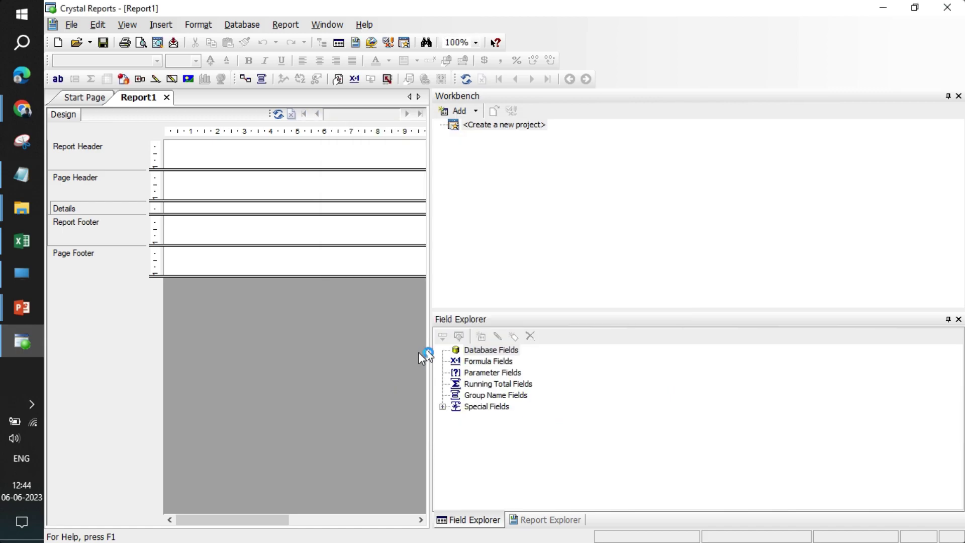
Widen the design area and close the Workbench and Field Explorer panes
left_click_drag(429, 352, 767, 360)
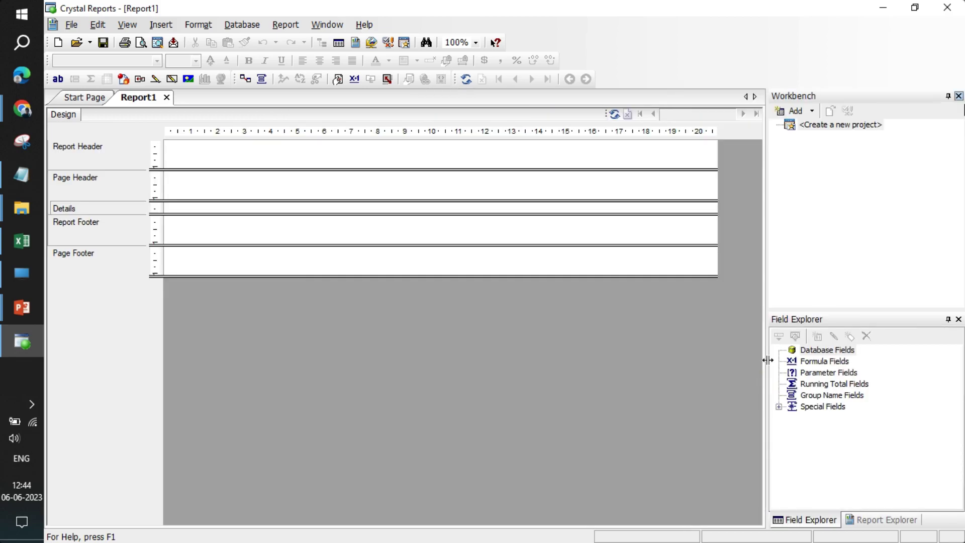
left_click(958, 95)
left_click(958, 96)
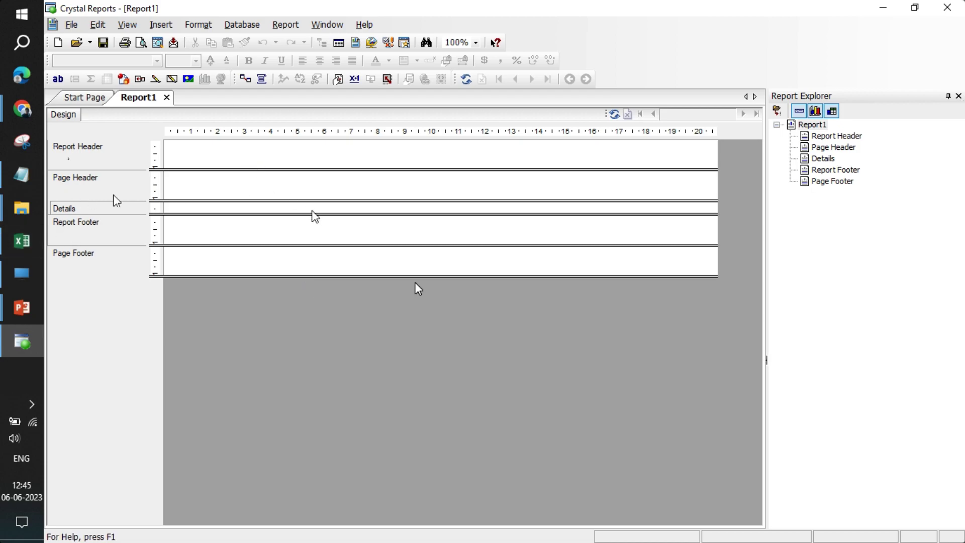
Make the Page Header section taller, comparing against the Test Report Form PDF
left_click_drag(312, 200, 312, 253)
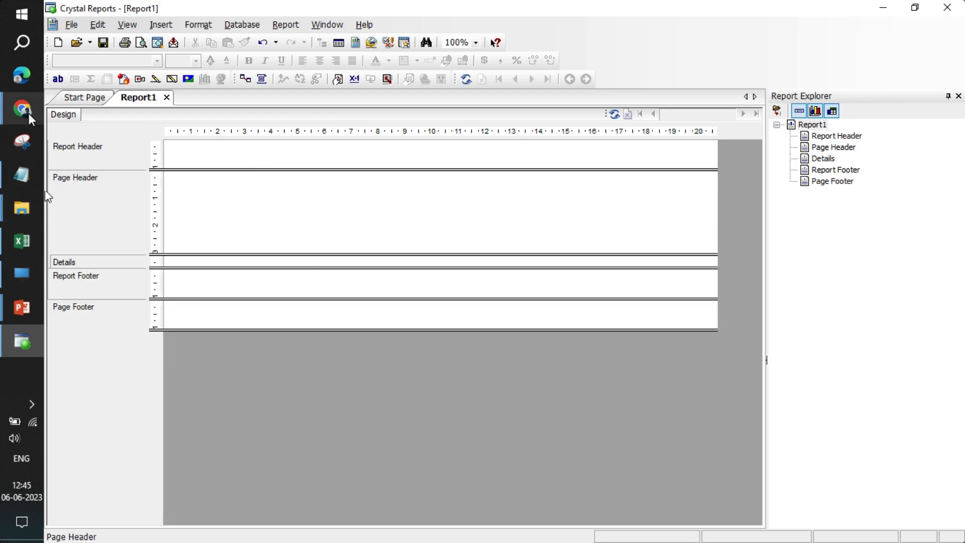
left_click(54, 117)
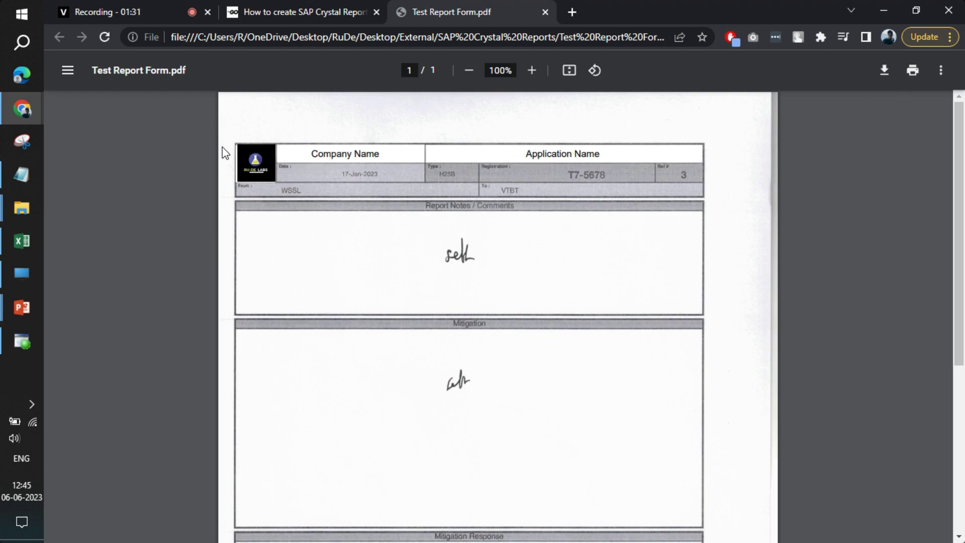
left_click(21, 339)
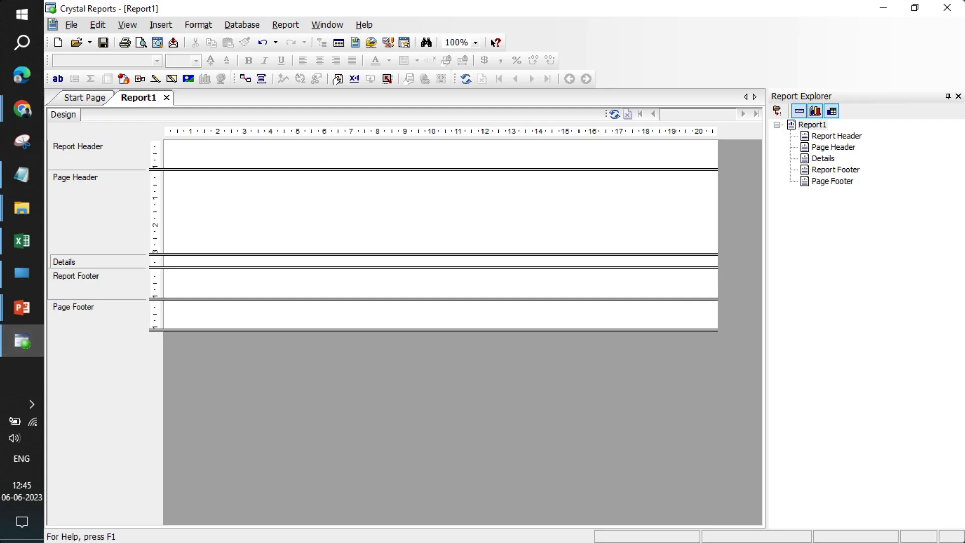
Enlarge the Report Header and draw a full-width, single-row box across it
left_click_drag(387, 169, 387, 231)
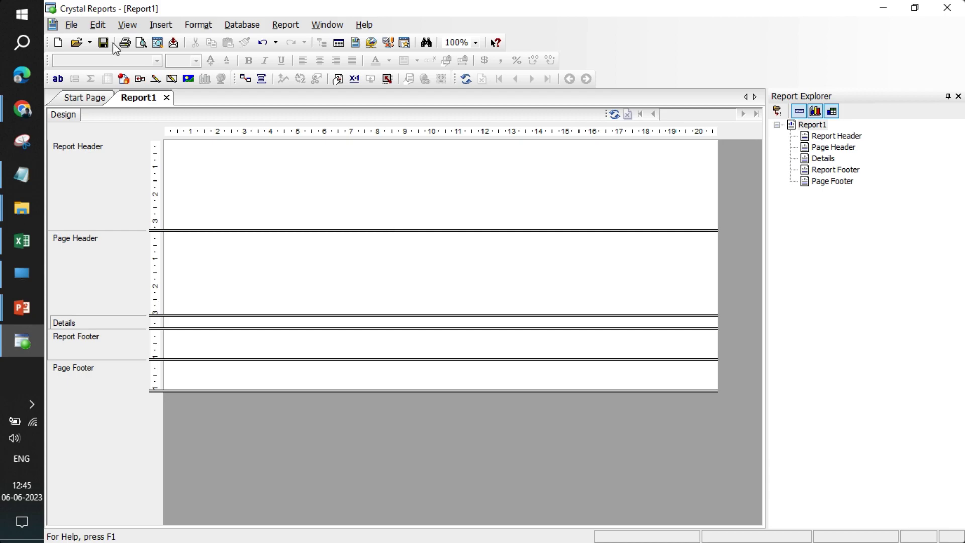
left_click(167, 29)
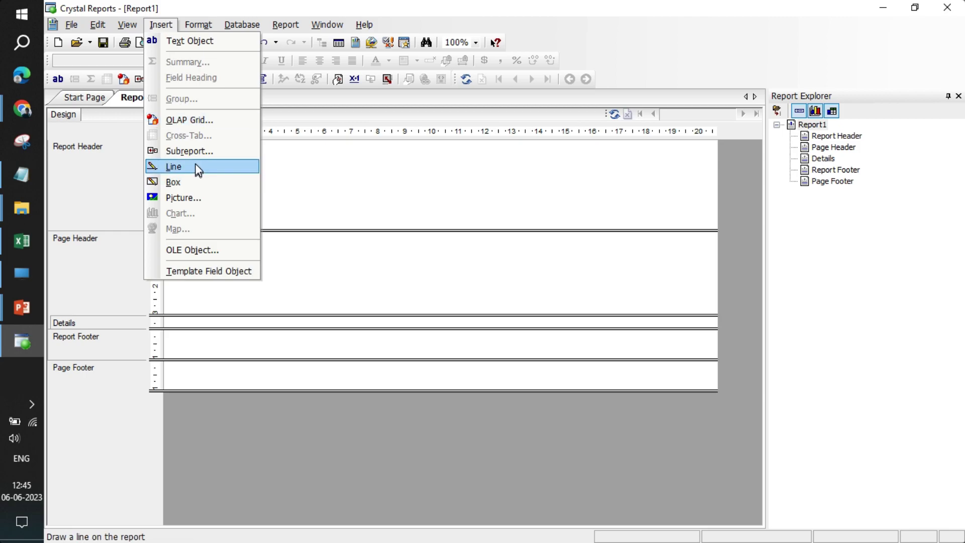
left_click(200, 187)
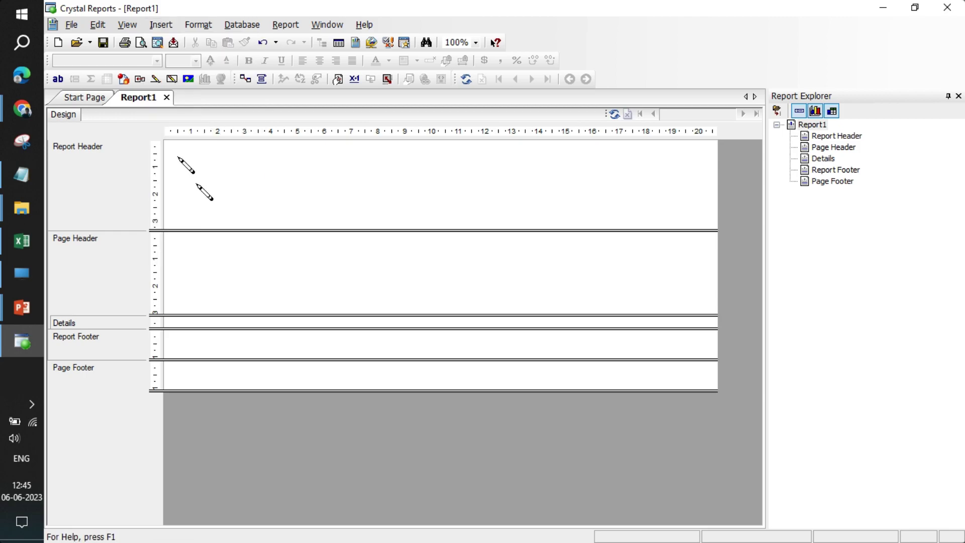
left_click_drag(175, 151, 707, 219)
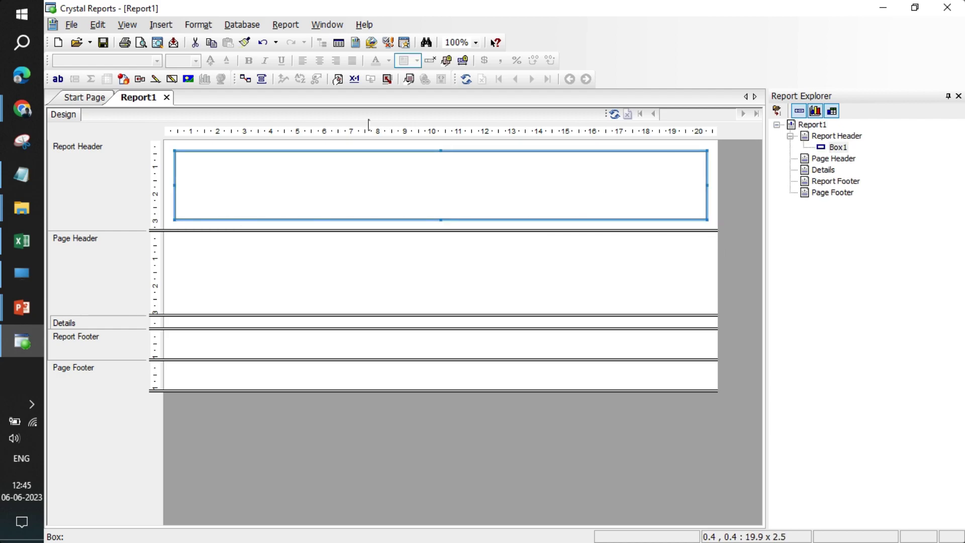
left_click(674, 190)
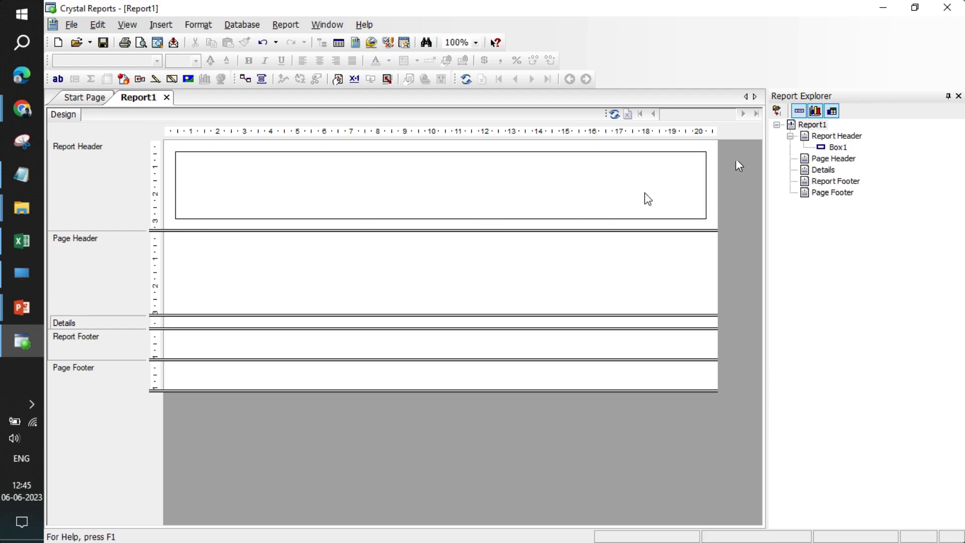
left_click(635, 219)
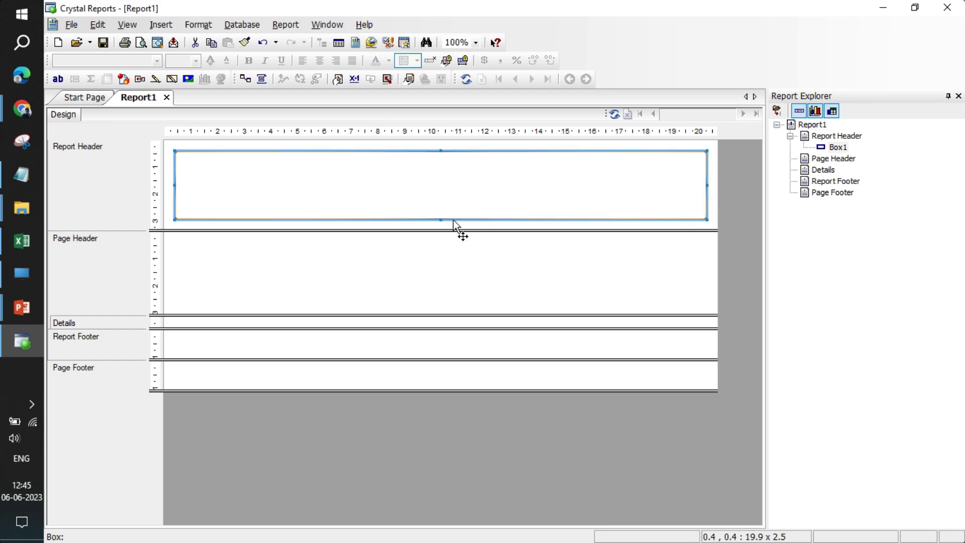
left_click_drag(441, 220, 442, 185)
left_click(487, 187)
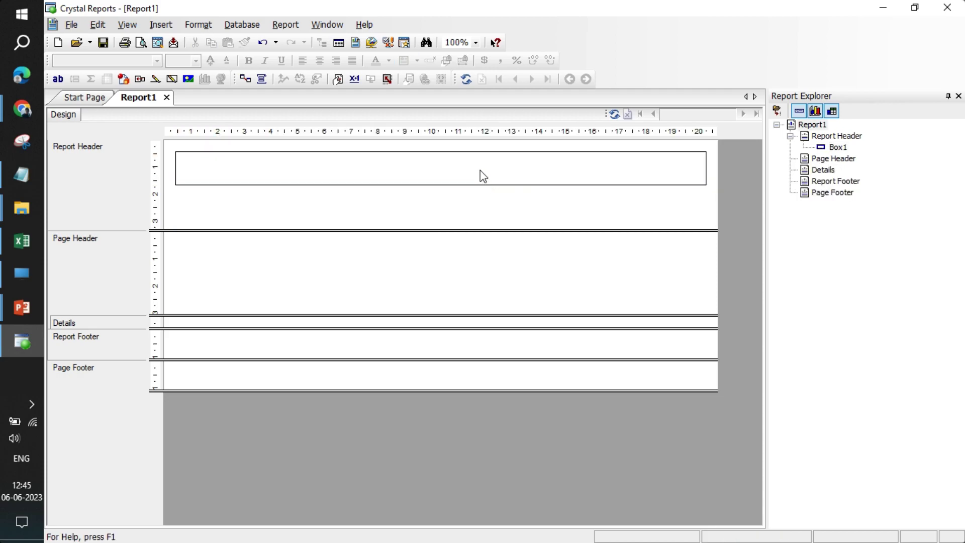
Copy the box as Box2 and move it up so it sits flush beneath Box1
left_click(532, 151)
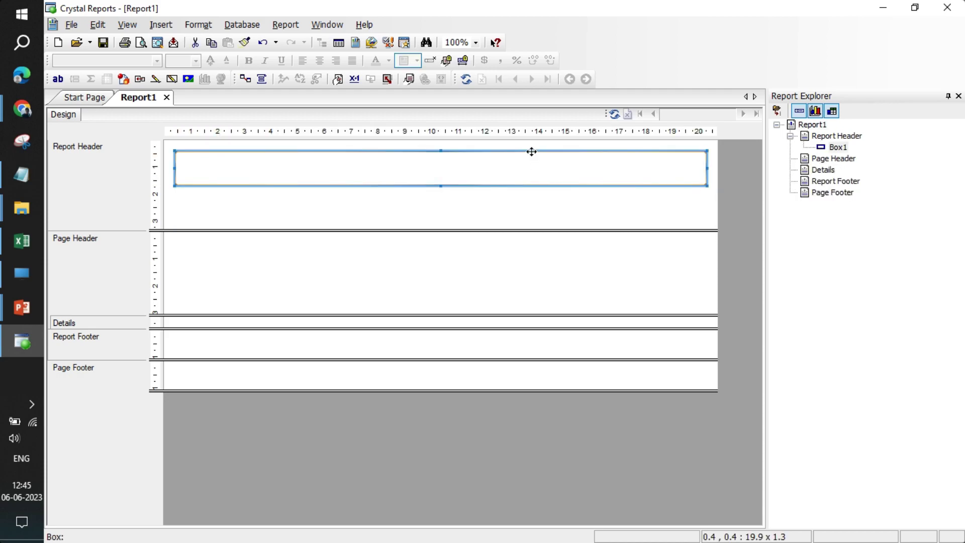
left_click_drag(529, 148, 175, 192)
left_click(734, 263)
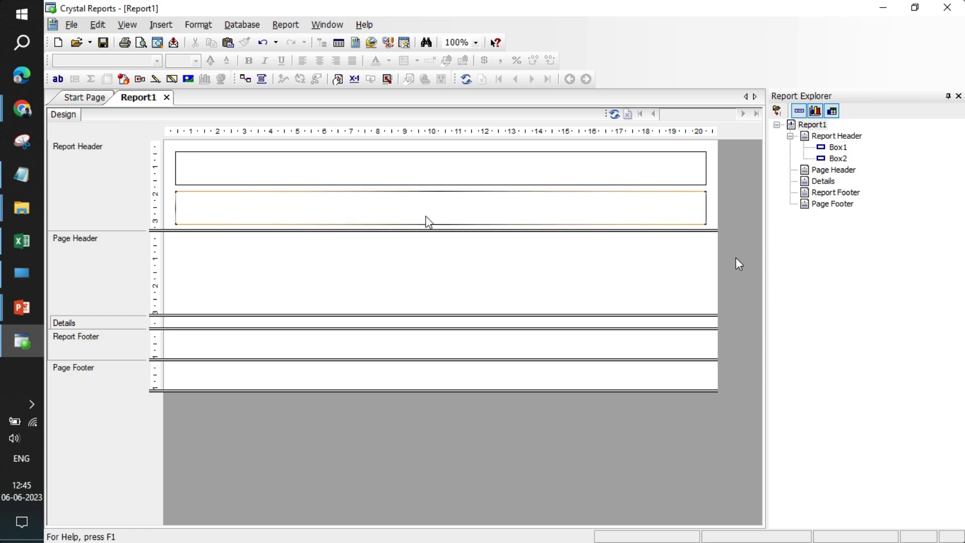
left_click(427, 203)
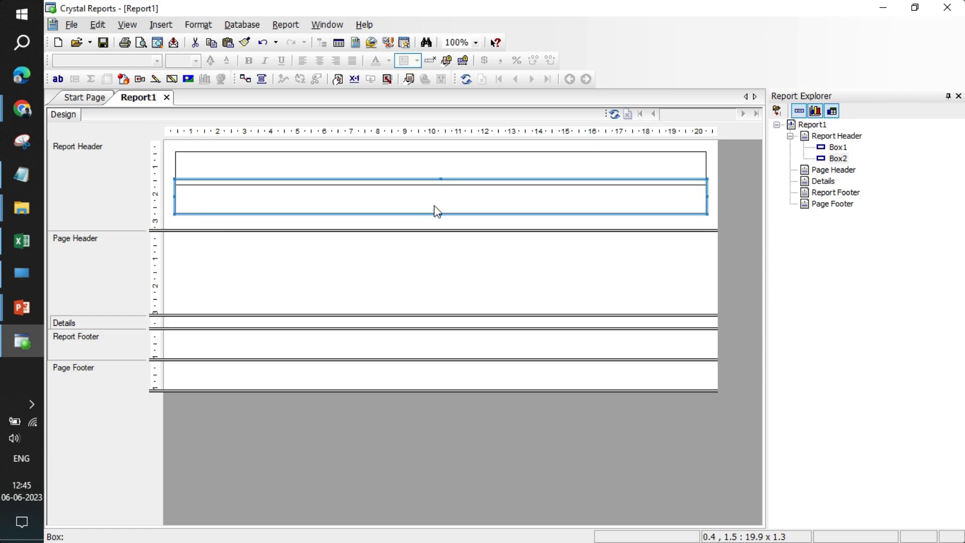
left_click(437, 211)
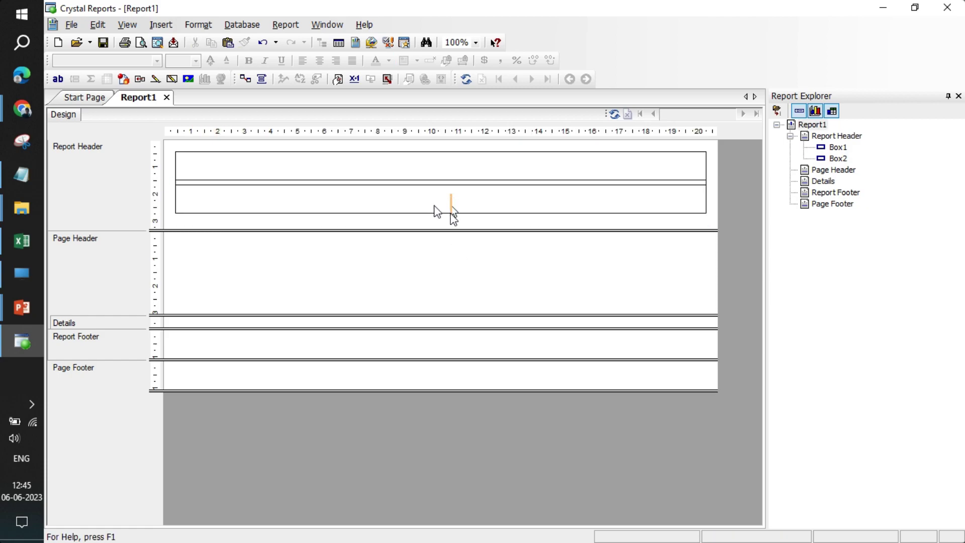
left_click(452, 215)
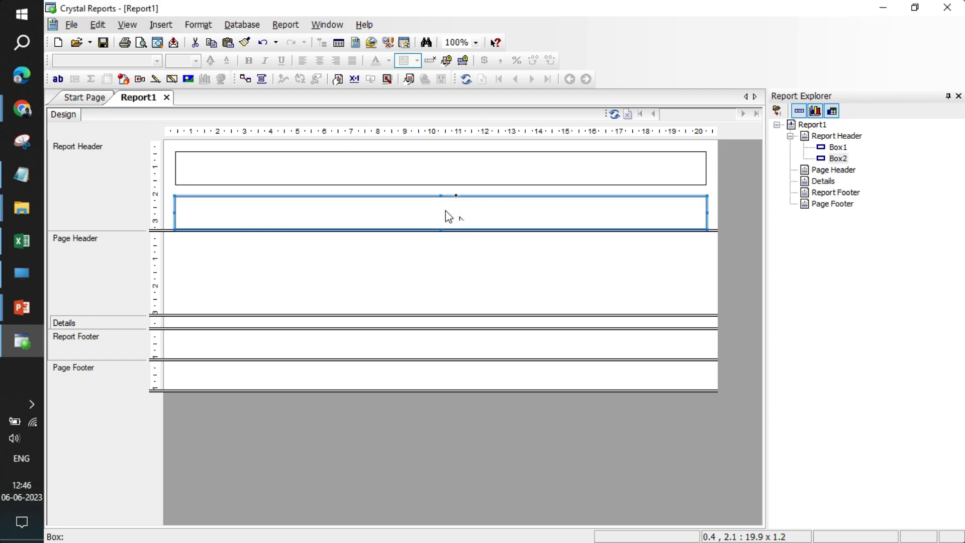
left_click(448, 215)
left_click(444, 196)
left_click_drag(445, 197, 445, 187)
Extend the Report Header further and copy Box2 as Box3 directly below it
left_click(744, 217)
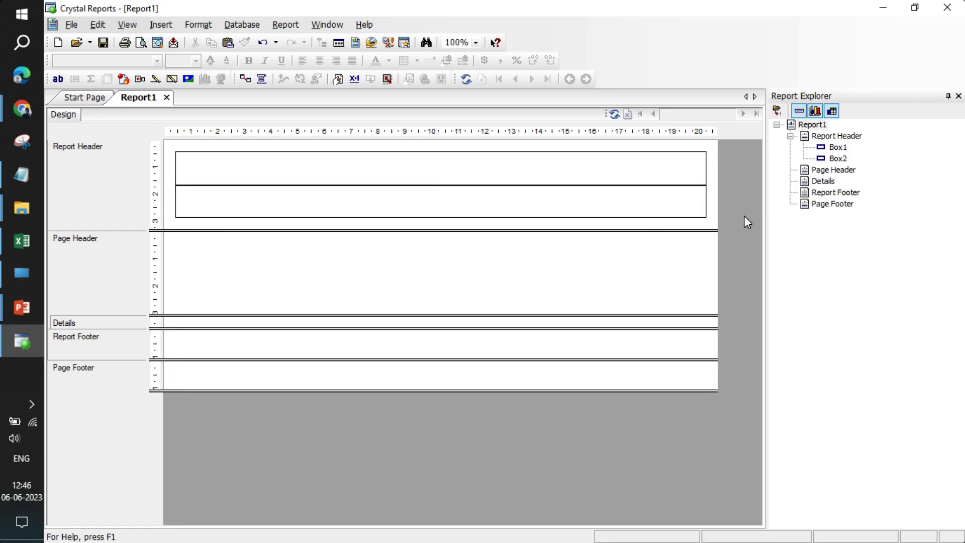
key("alt+Tab")
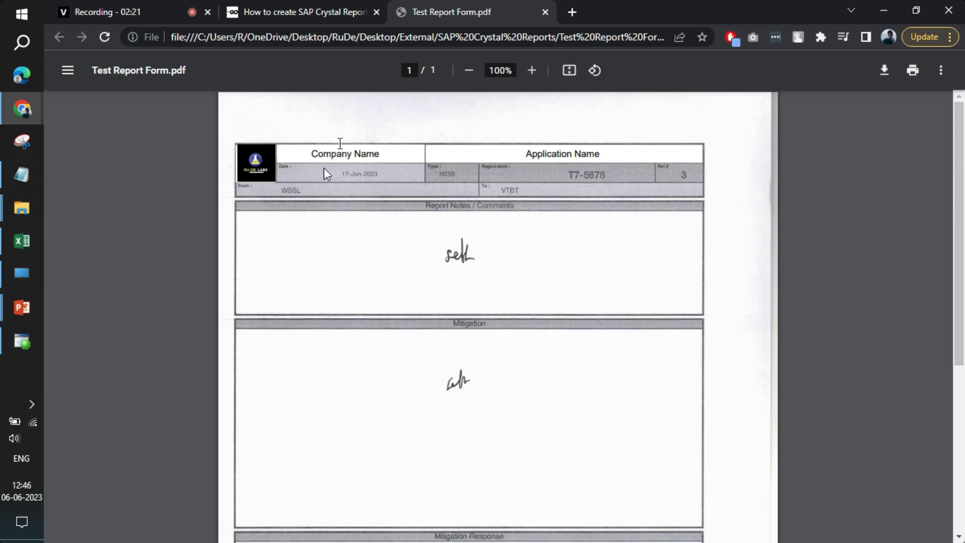
key("alt+Tab")
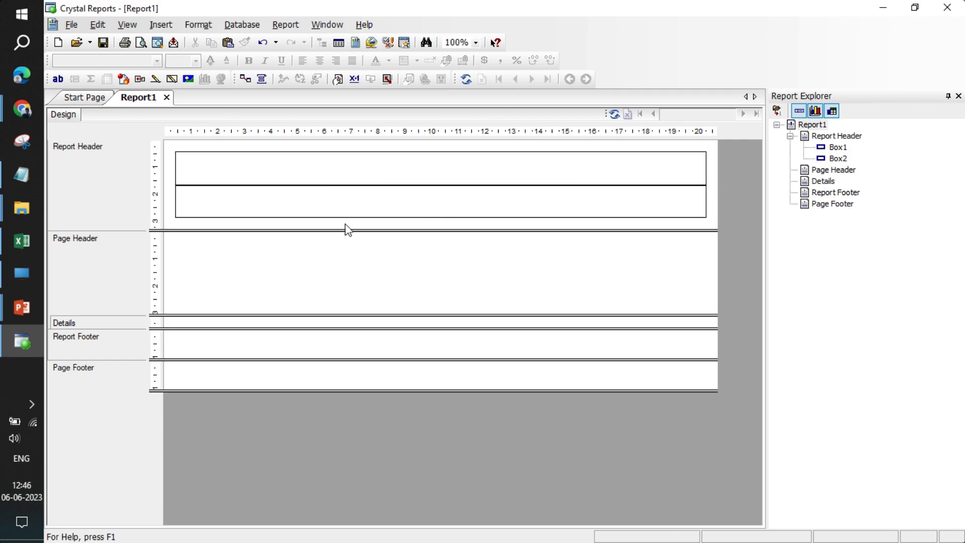
left_click_drag(392, 231, 394, 282)
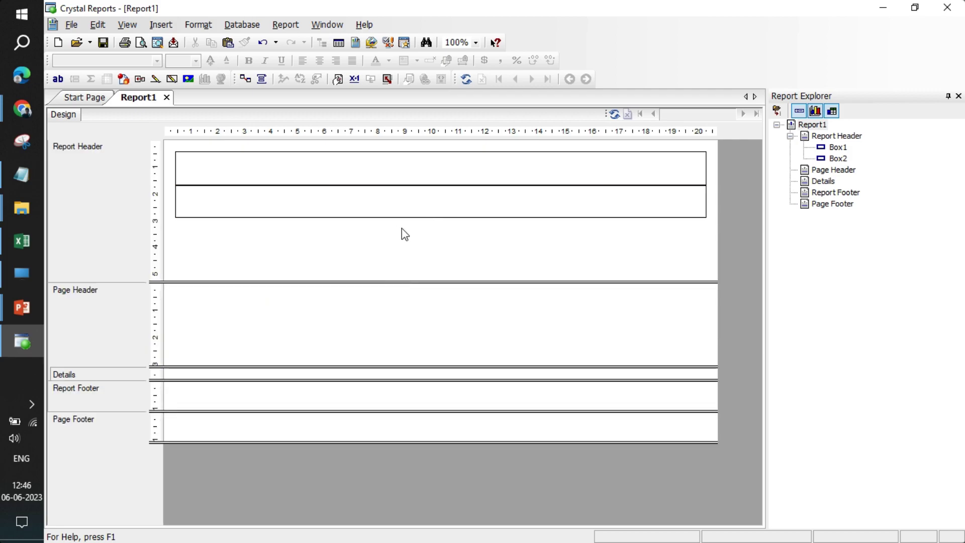
left_click(363, 191)
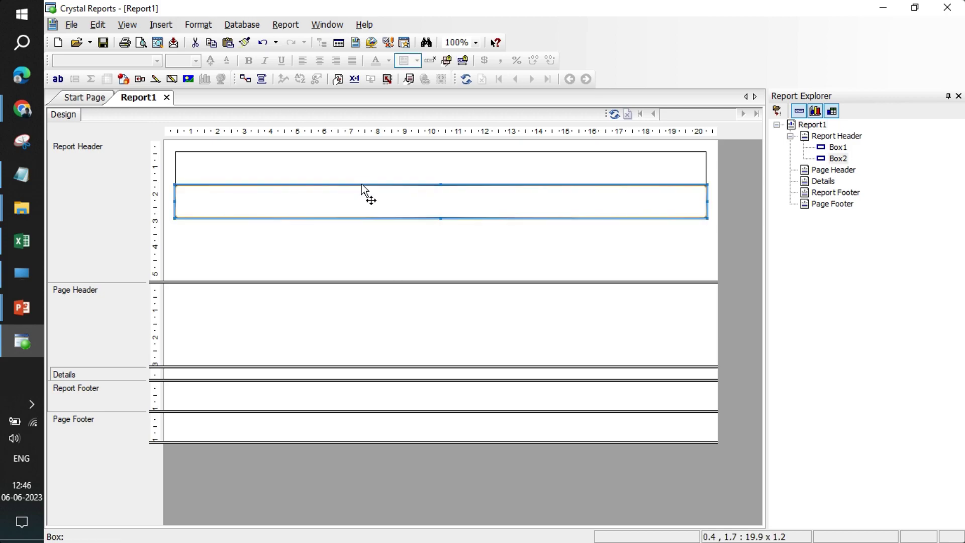
left_click_drag(362, 191, 177, 221)
left_click(425, 298)
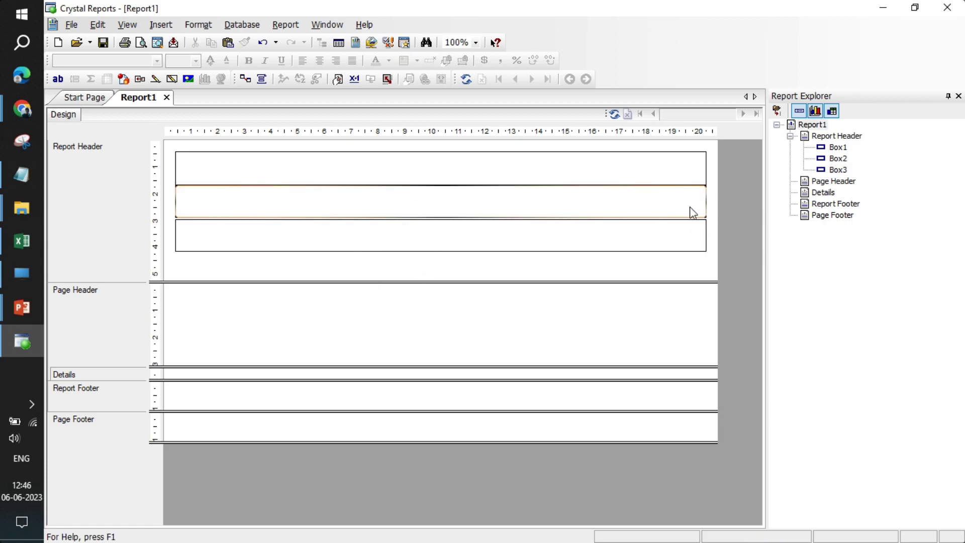
scroll(570, 215, "up", 2)
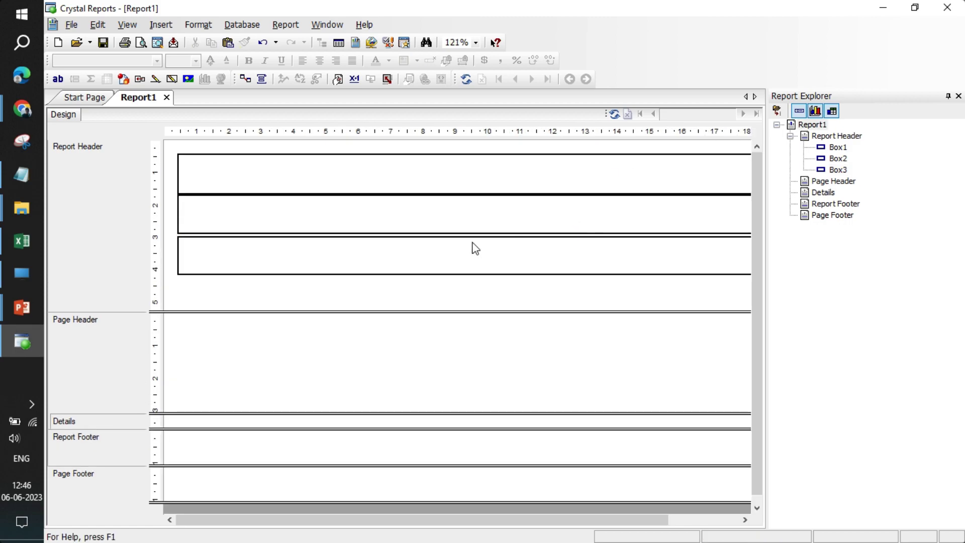
left_click_drag(472, 239, 471, 234)
left_click(486, 295)
Draw vertical Line1 near Box1's left edge to mark off the logo cell
key("alt+Tab")
key("alt+Tab")
left_click(160, 24)
left_click(209, 166)
left_click_drag(260, 154, 260, 194)
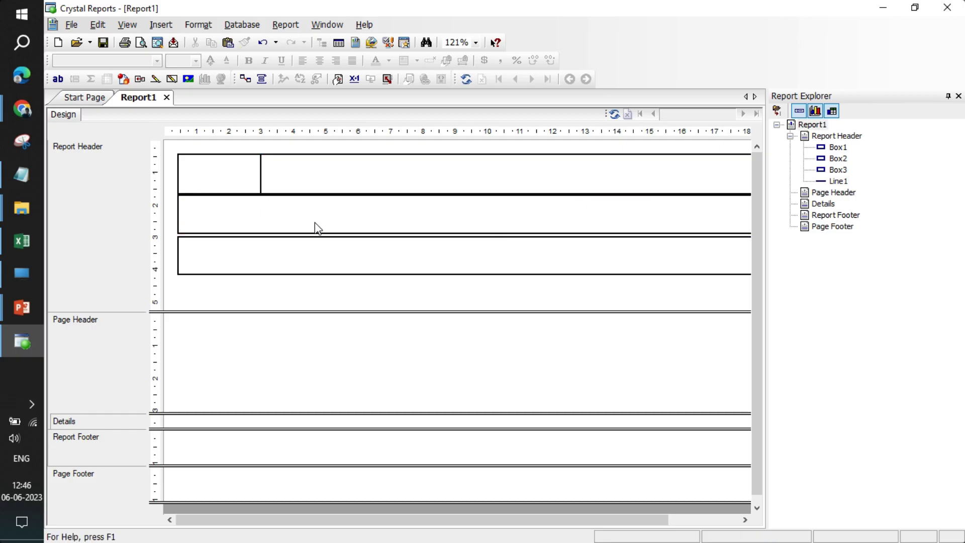
key("alt+Tab")
key("alt+Tab")
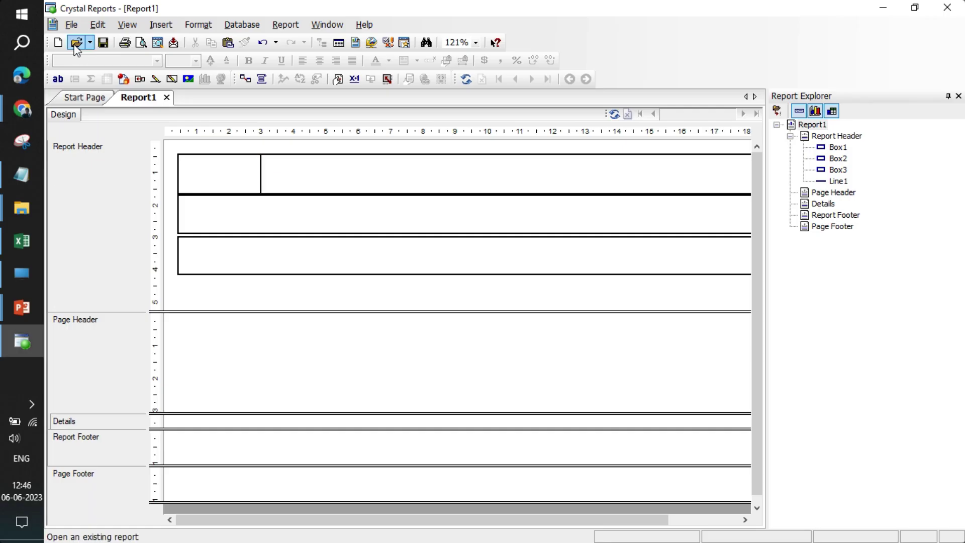
Drag logo.jpeg from File Explorer into the Report Header
left_click(72, 26)
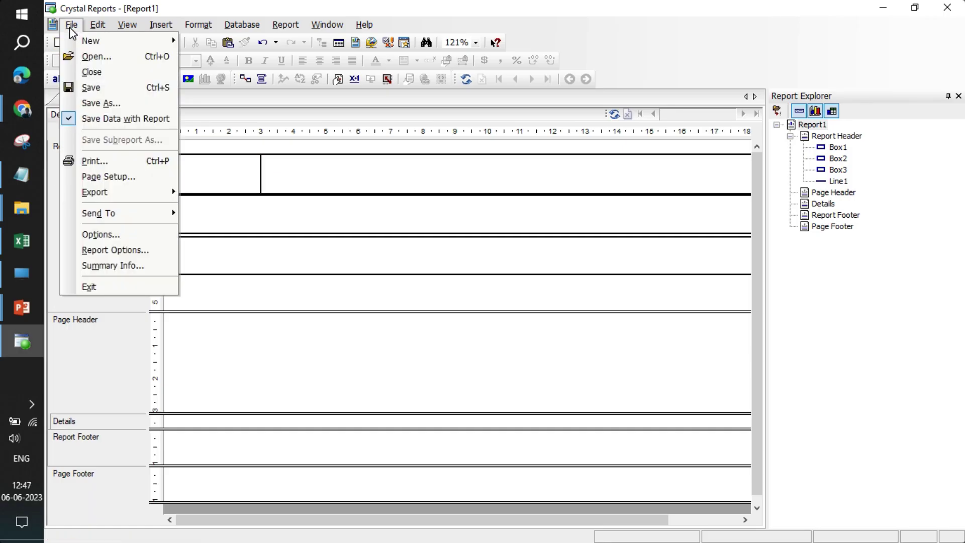
mouse_move(161, 24)
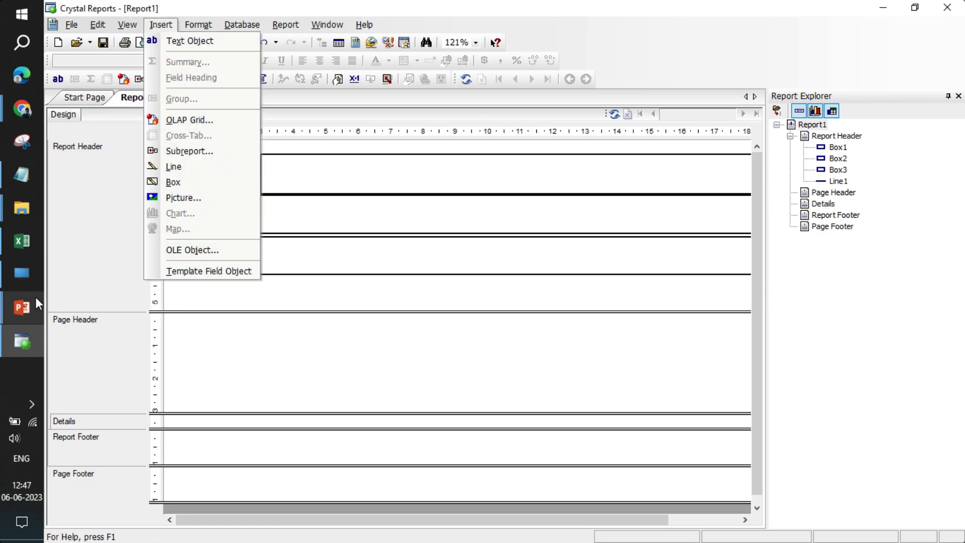
left_click(22, 207)
left_click(144, 218)
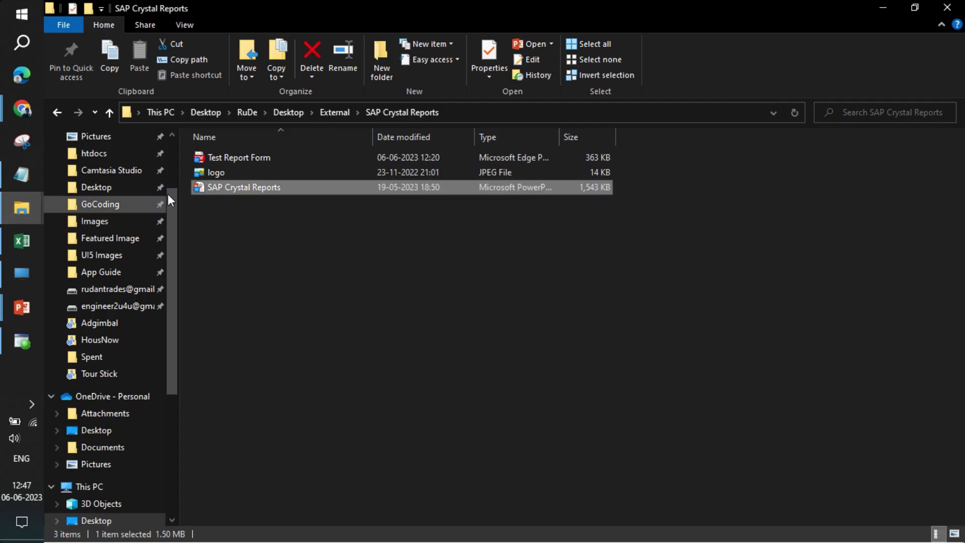
left_click(230, 172)
key("alt+Tab")
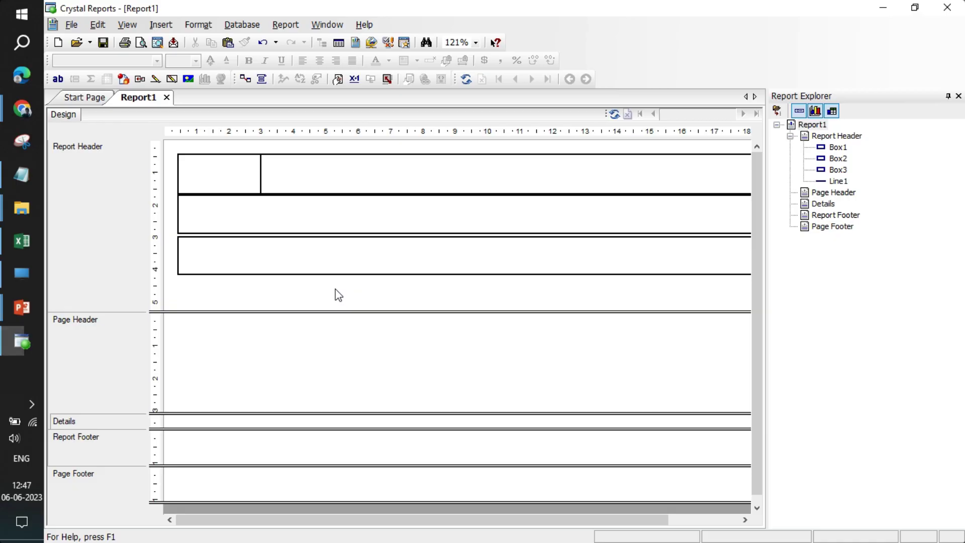
key("alt+Tab")
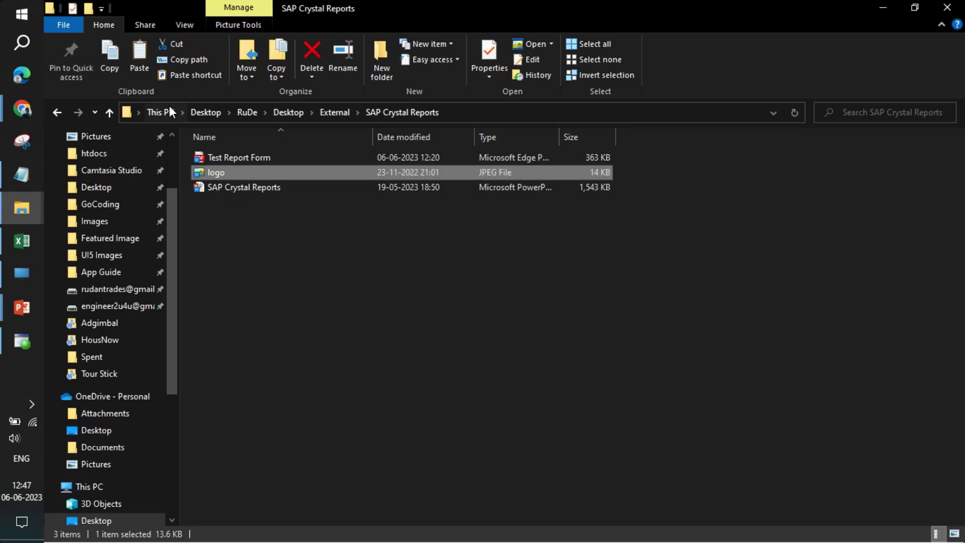
left_click_drag(215, 172, 265, 168)
Move the logo into Box1's top-left cell and widen it to fill the cell
key("alt+Tab")
key("alt+Tab")
key("alt+Tab")
left_click_drag(342, 176, 214, 170)
left_click(270, 202)
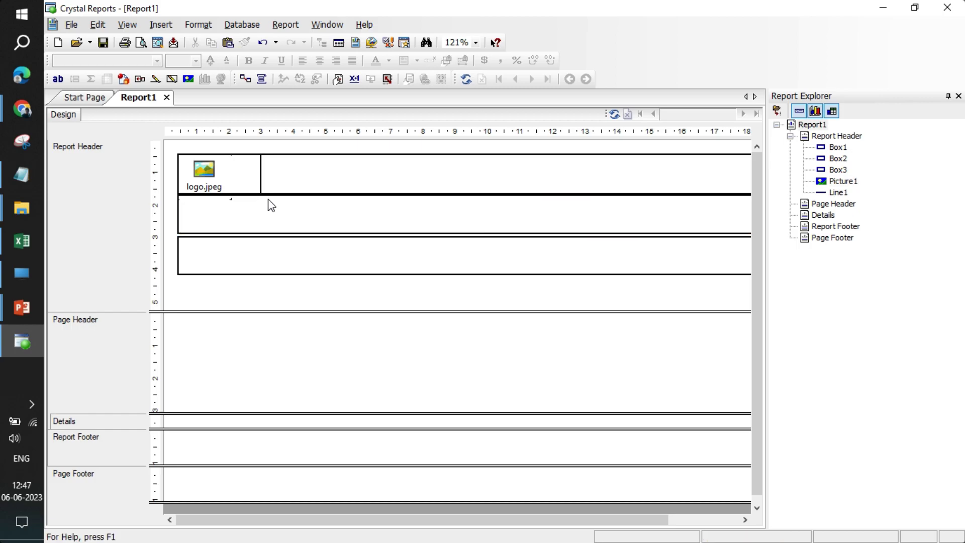
left_click(224, 177)
left_click_drag(233, 176, 259, 182)
left_click(275, 211)
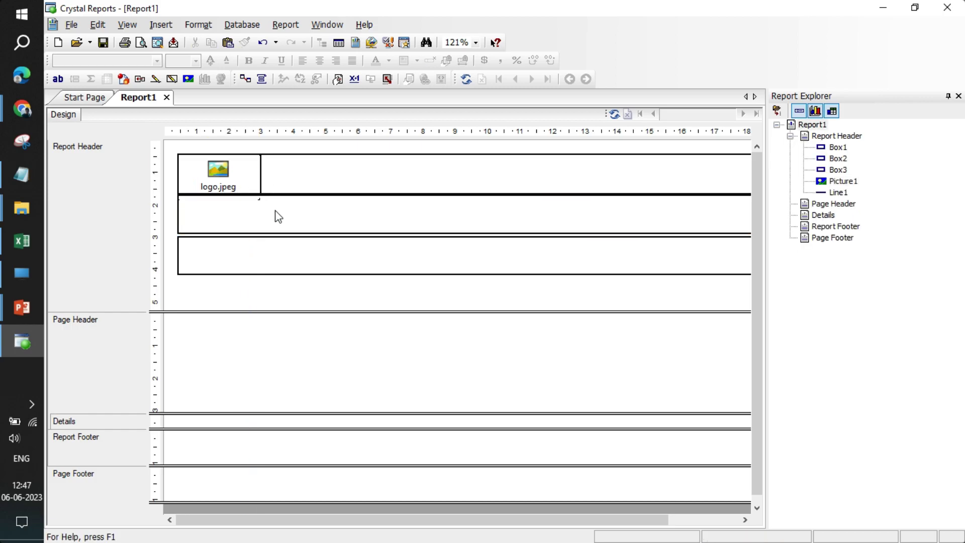
Draw vertical Line2 through Box1 around the 9.7 mark, splitting the top box into three cells
key("alt+Tab")
key("Tab")
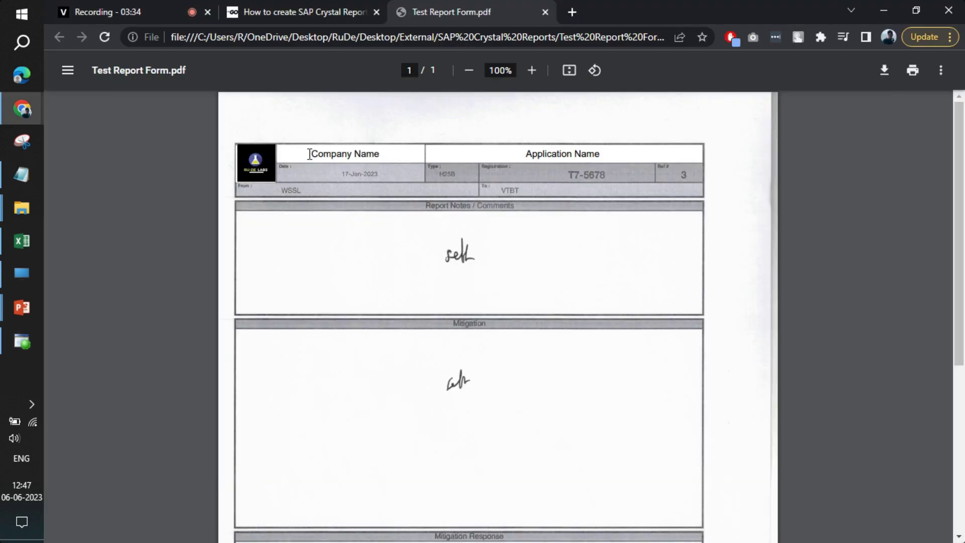
key("alt+Tab")
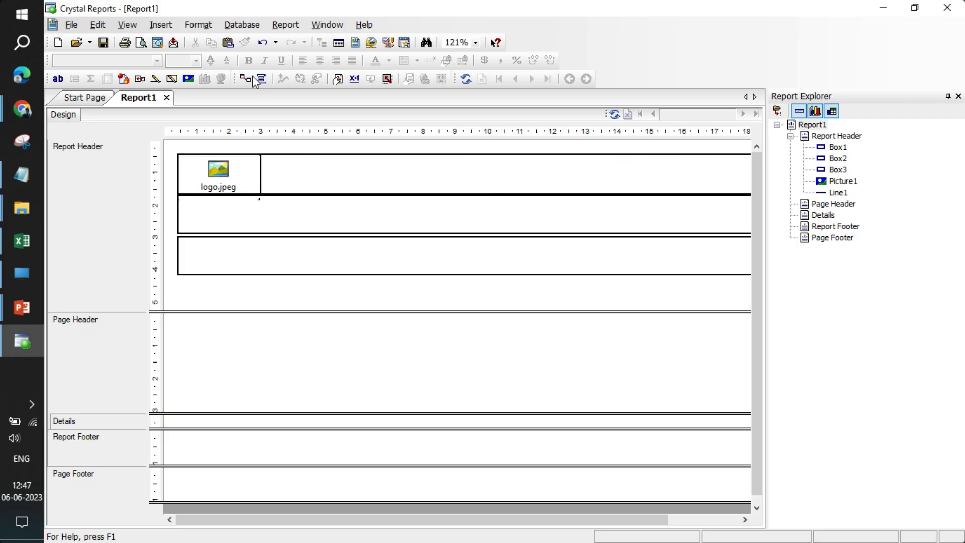
left_click(198, 25)
key("Escape")
left_click(160, 25)
left_click(194, 167)
left_click_drag(482, 155, 485, 194)
left_click(160, 25)
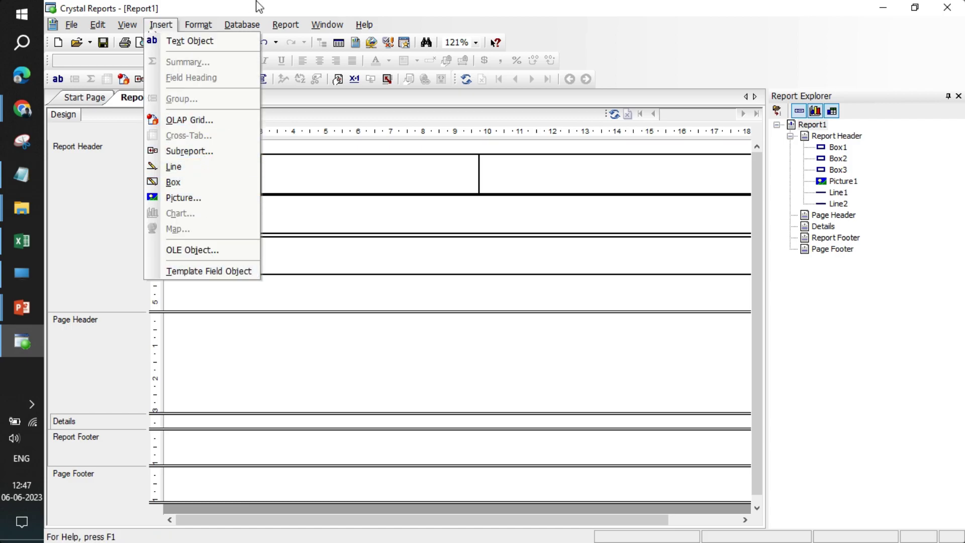
left_click(615, 45)
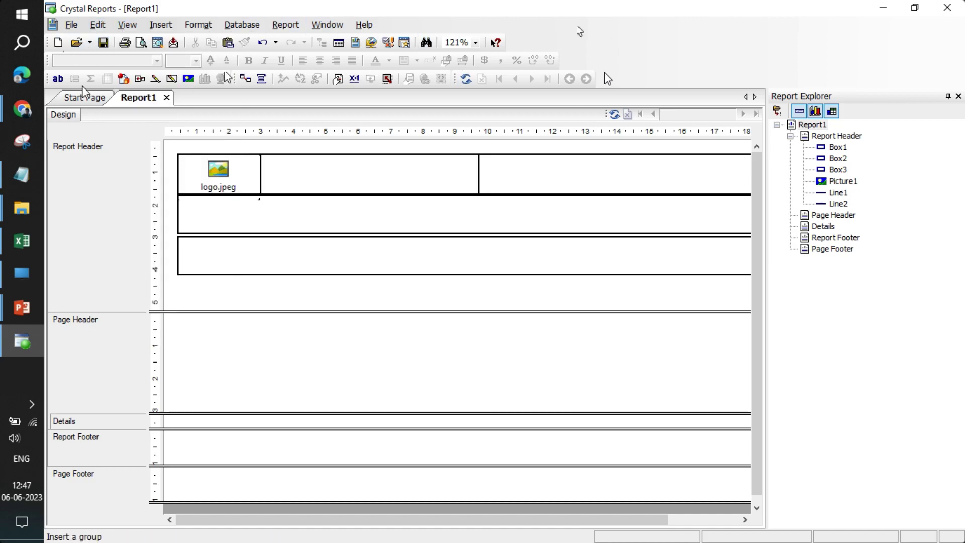
Add a text object beside the logo reading 'Company Name', correcting the 'Cpmpany' typo
left_click(57, 81)
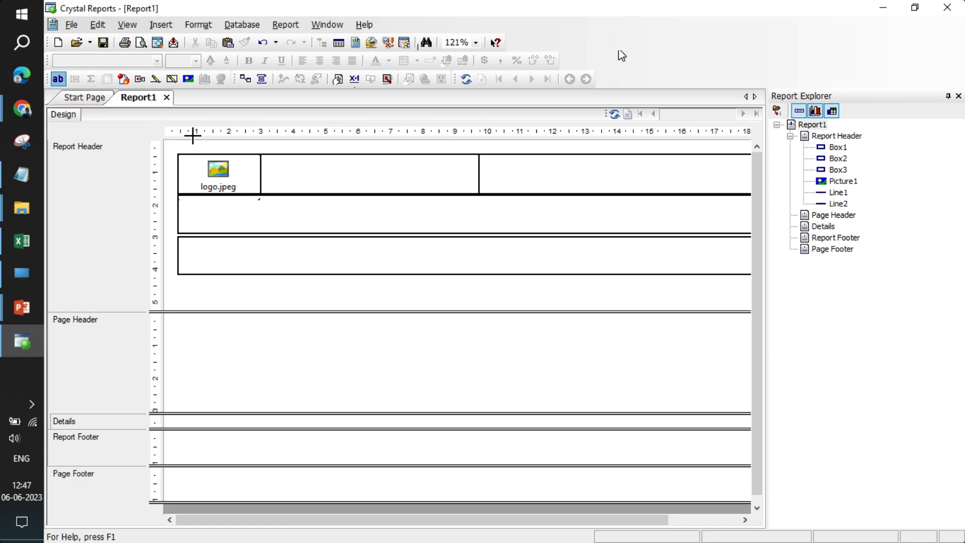
left_click_drag(272, 164, 444, 184)
key("alt+Tab")
key("alt+Tab")
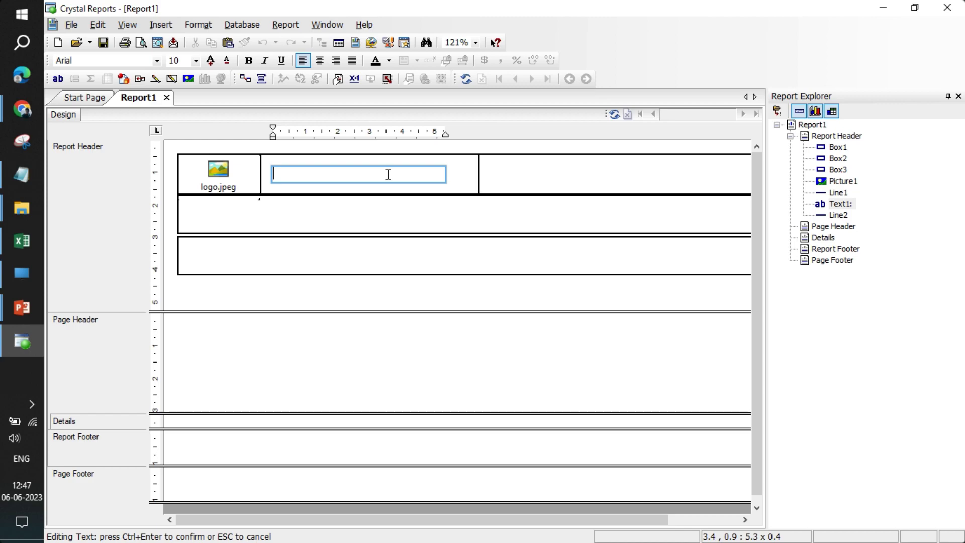
type("Cpmpany Name")
key("BackSpace")
type("o")
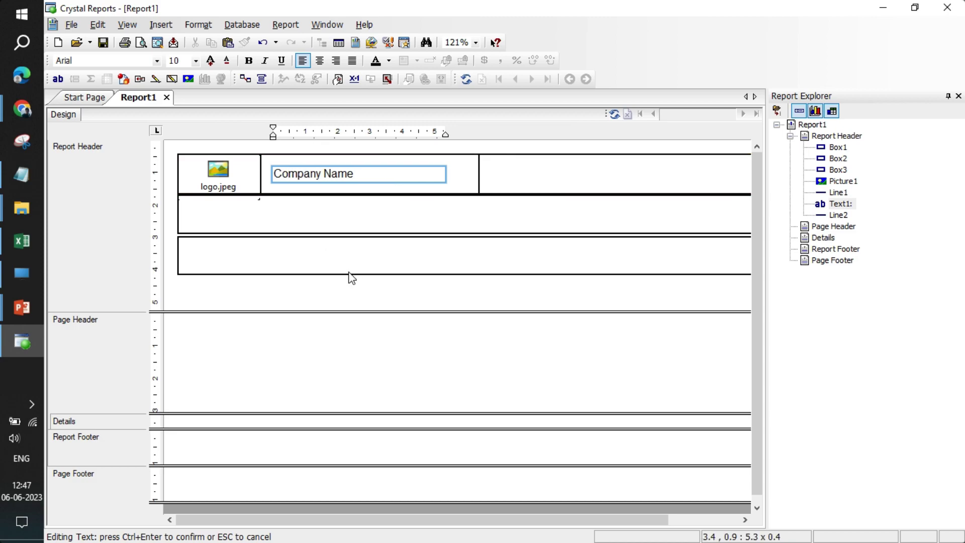
key("ctrl+a")
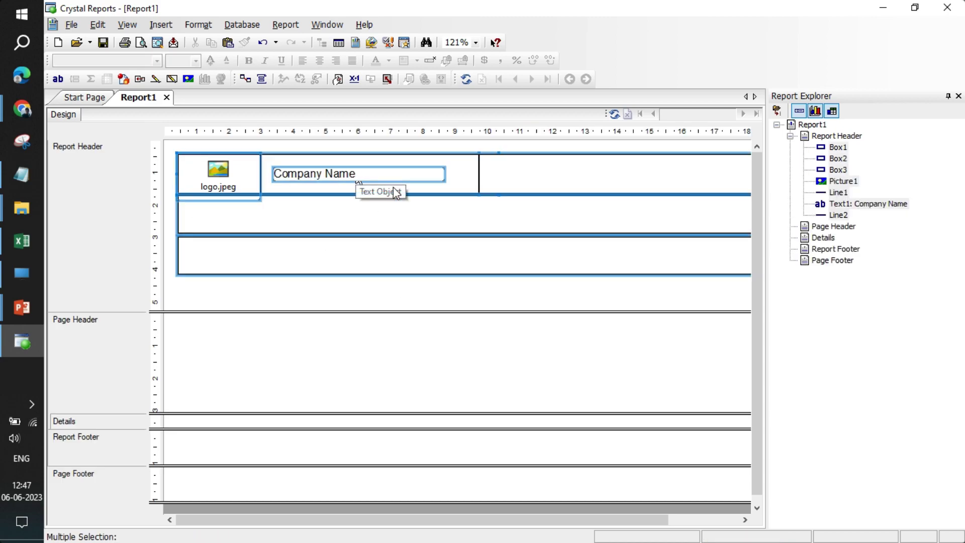
Delete an accidentally pasted logo copy and paste a copy of the Company Name label into the right cell
key("ctrl+v")
left_click(477, 222)
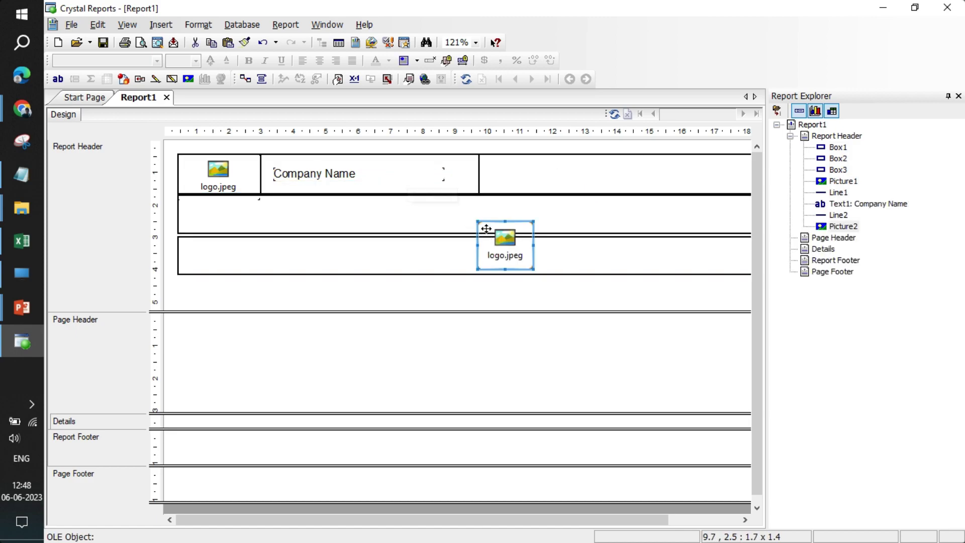
key("Delete")
left_click(341, 175)
key("ctrl+c")
left_click(541, 174)
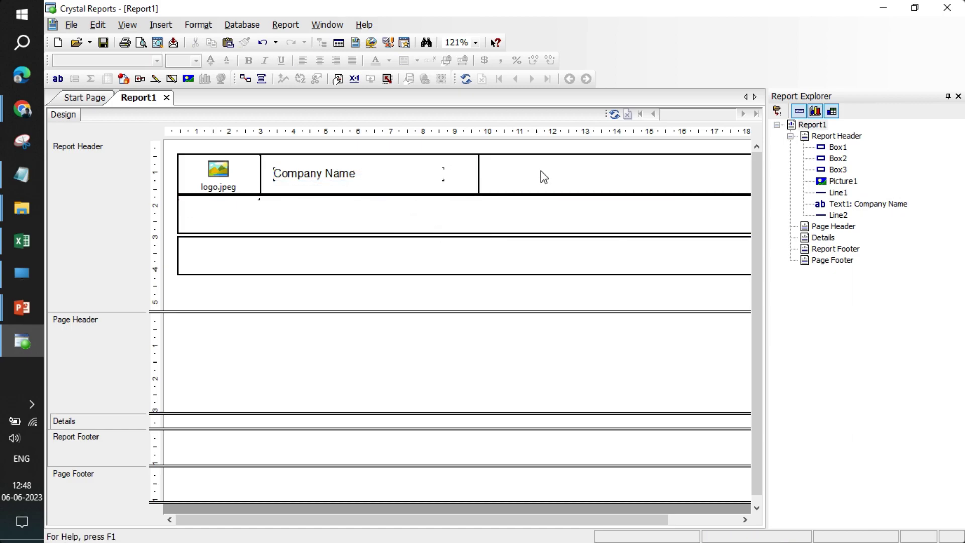
key("ctrl+v")
left_click(526, 169)
Change the copied label's text to 'Application Name'
key("alt+Tab")
key("alt+Tab")
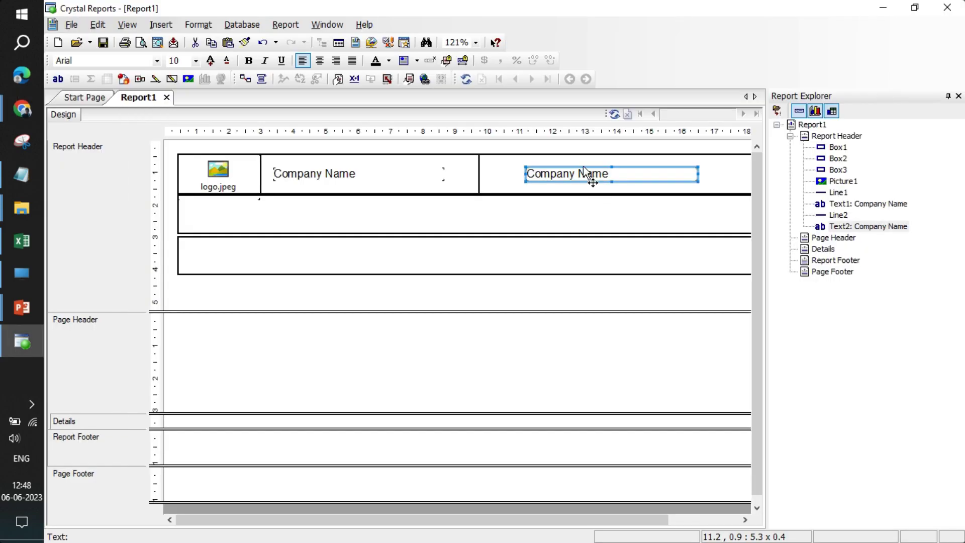
double_click(584, 174)
double_click(560, 175)
type("Application")
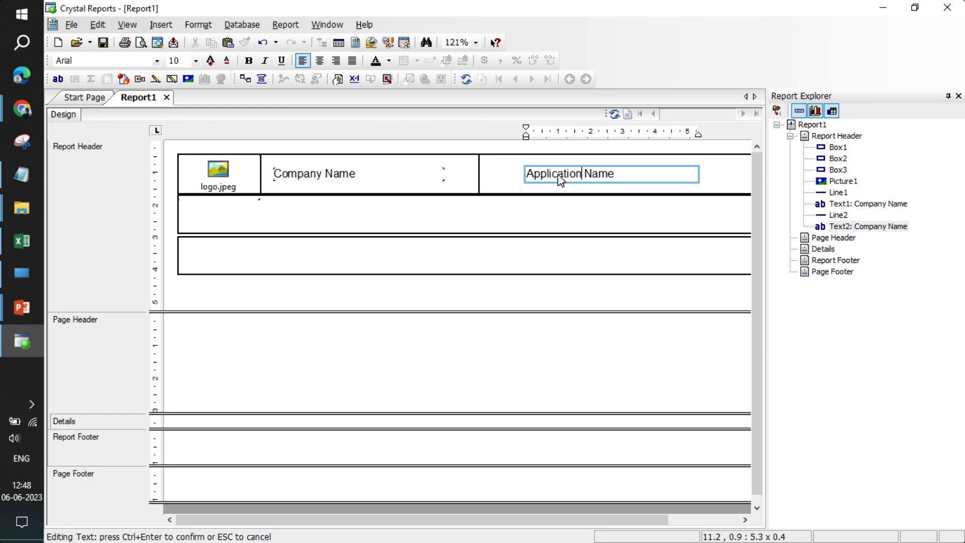
left_click(615, 217)
key("alt+Tab")
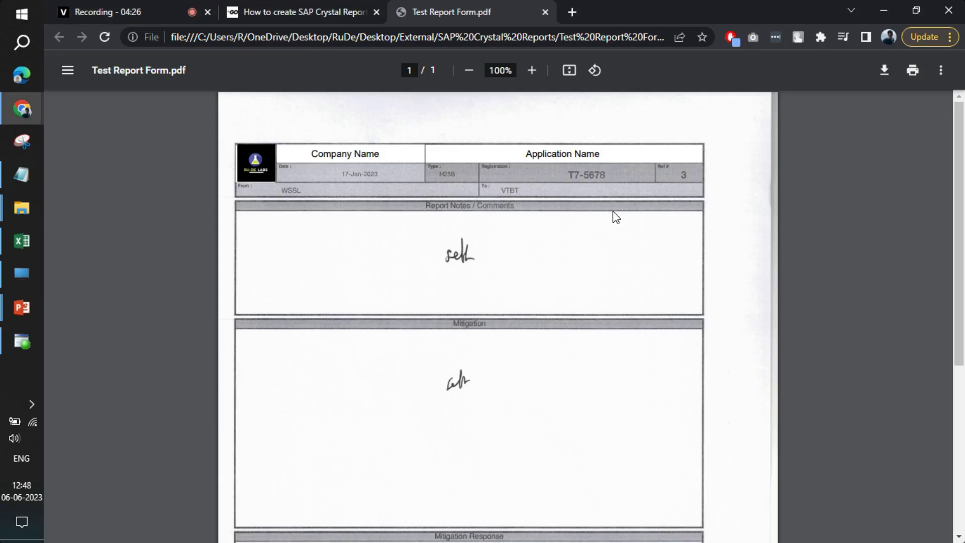
key("alt+Tab")
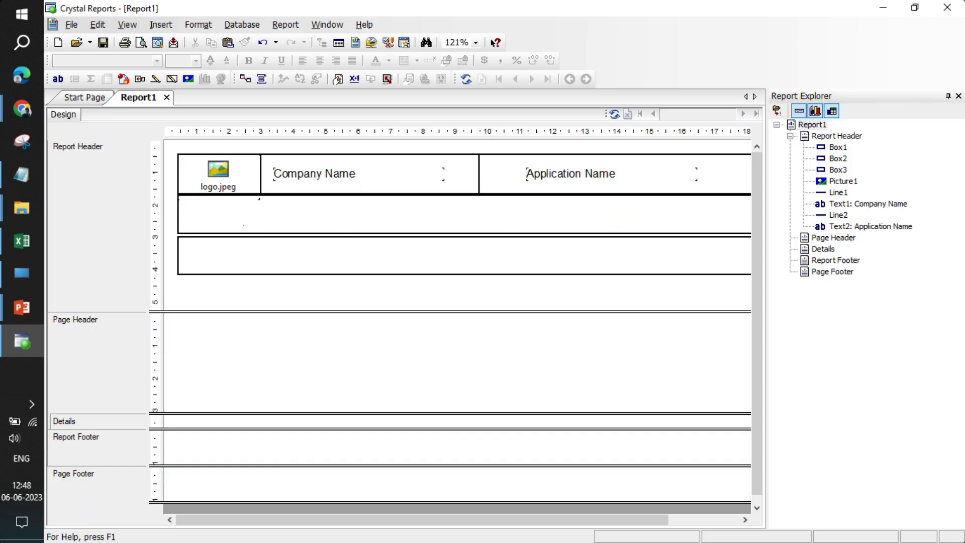
Zoom out over the finished header and bring up the File menu
scroll(510, 293, "down", 1)
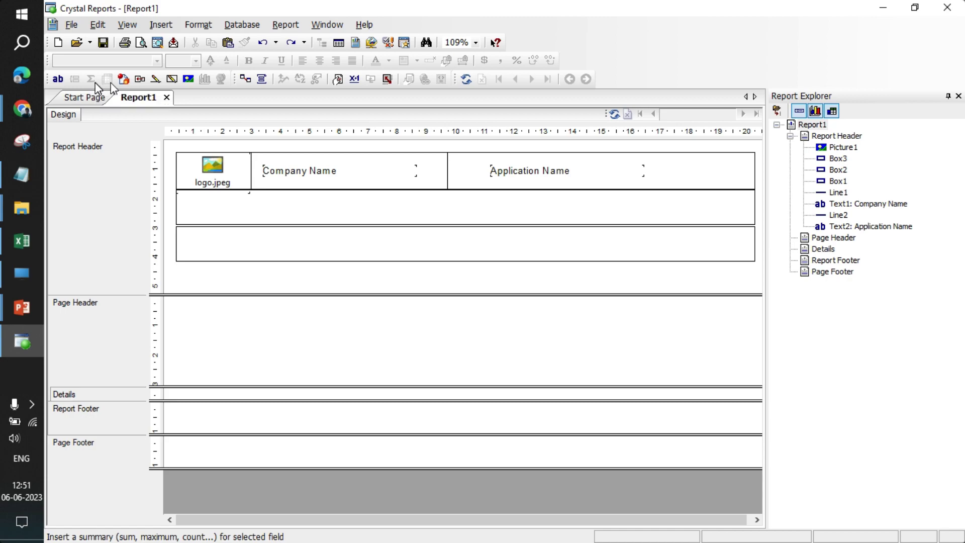
left_click(161, 24)
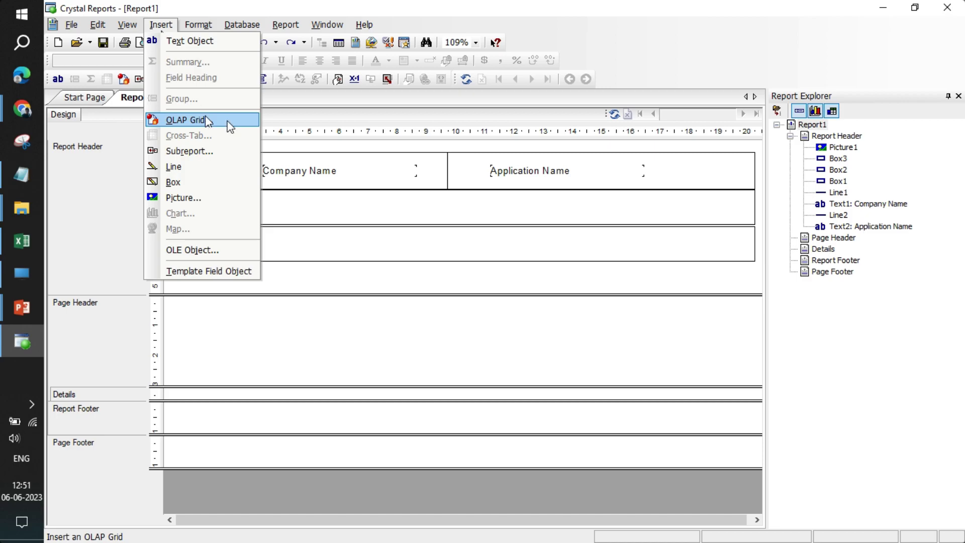
key("Escape")
left_click(72, 26)
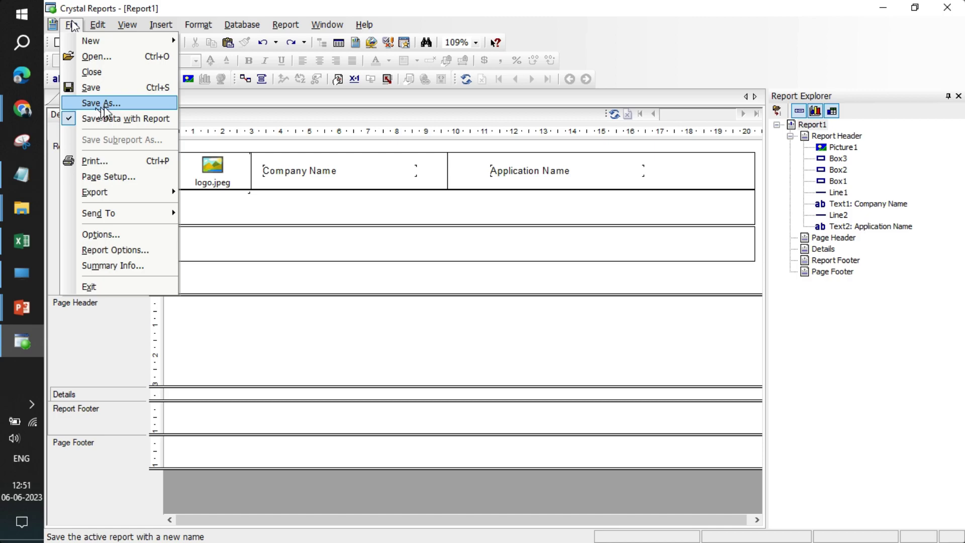
Start exporting the report with Crystal Reports (RPT) as the export format
mouse_move(140, 192)
left_click(211, 191)
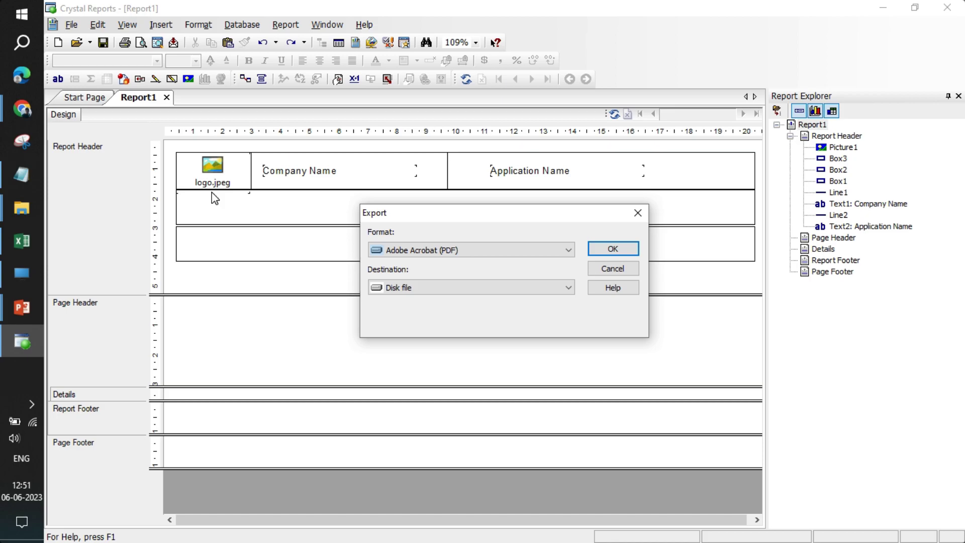
left_click(490, 250)
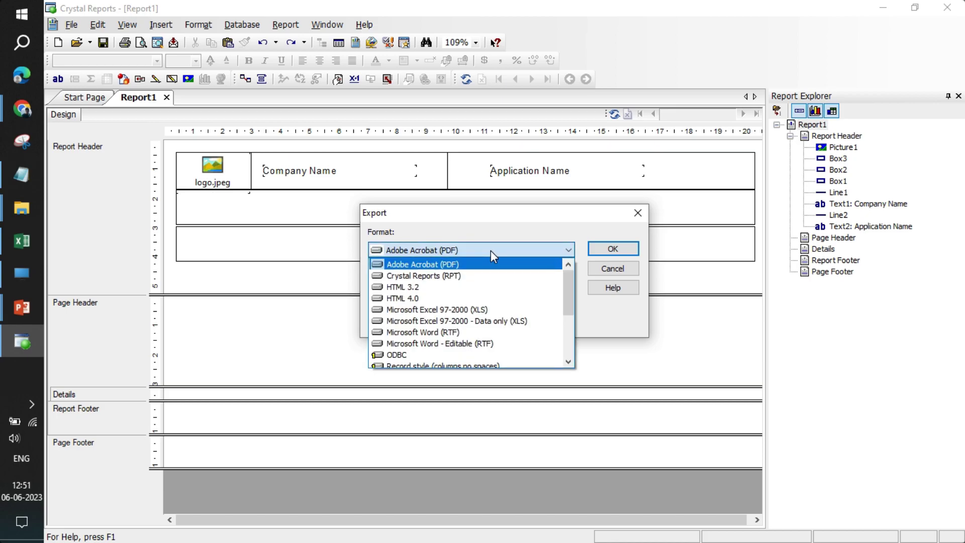
left_click(490, 277)
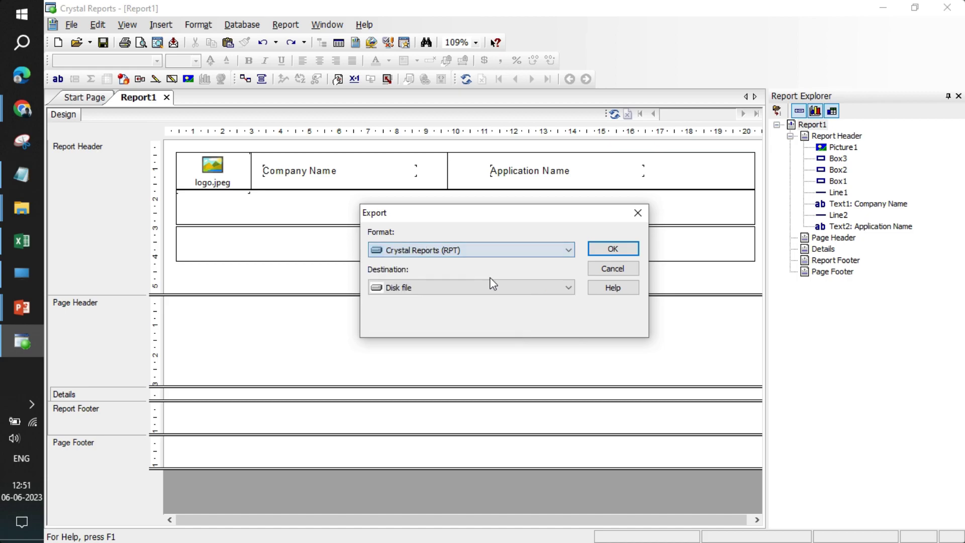
left_click(596, 253)
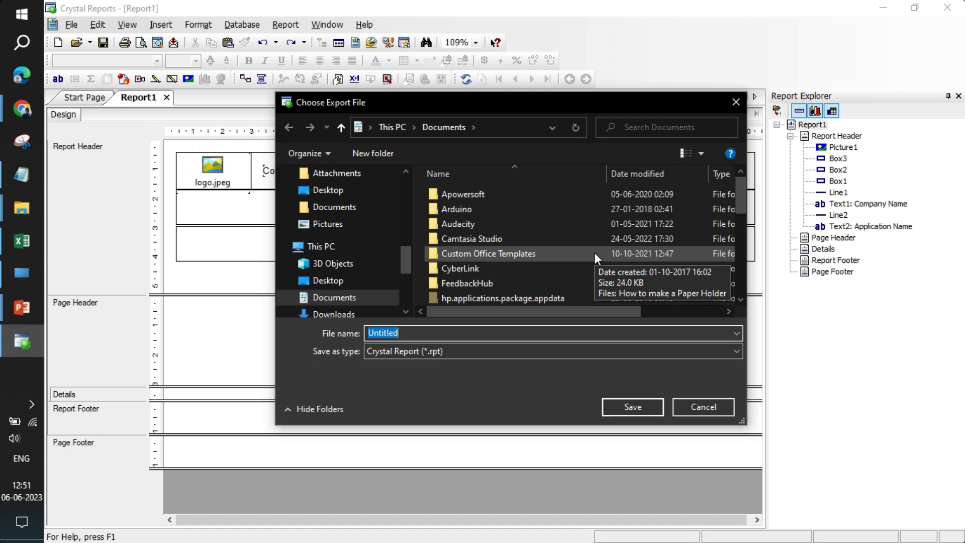
Save the export as 'Report 1' in the SAP Crystal Reports project folder
key("alt+Tab")
key("alt+Tab")
key("alt+Tab")
key("alt+Tab")
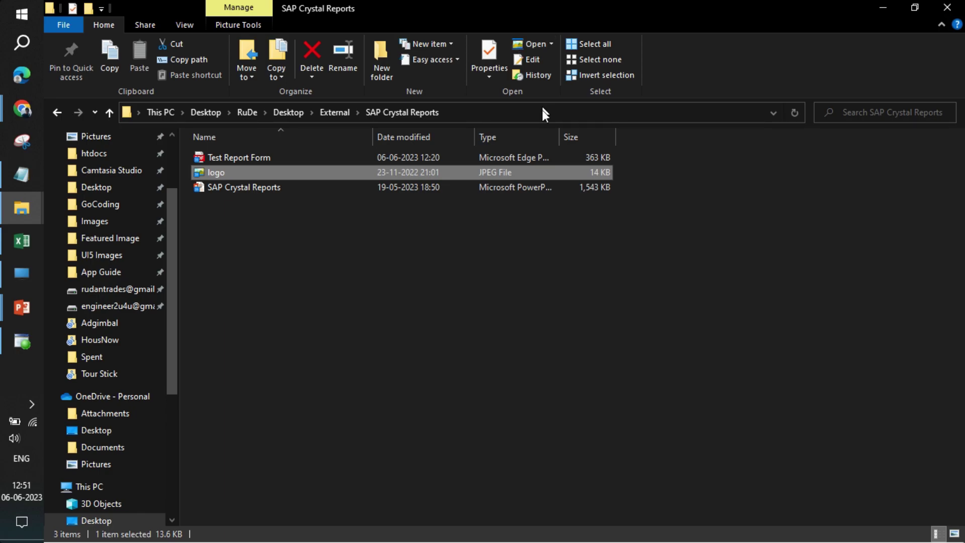
left_click(542, 110)
key("alt+Tab")
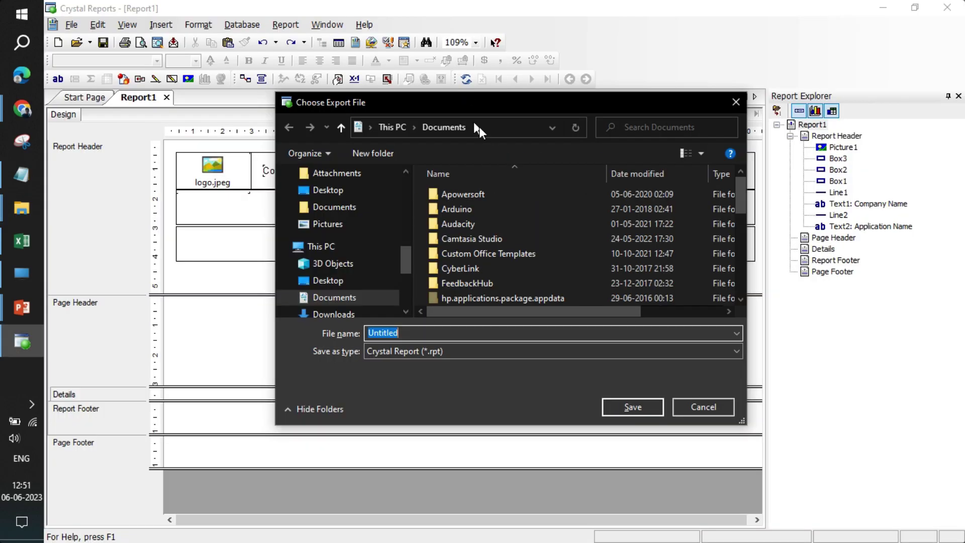
left_click(473, 126)
key("ctrl+v")
key("Return")
left_click(522, 336)
type("Report 1")
key("Return")
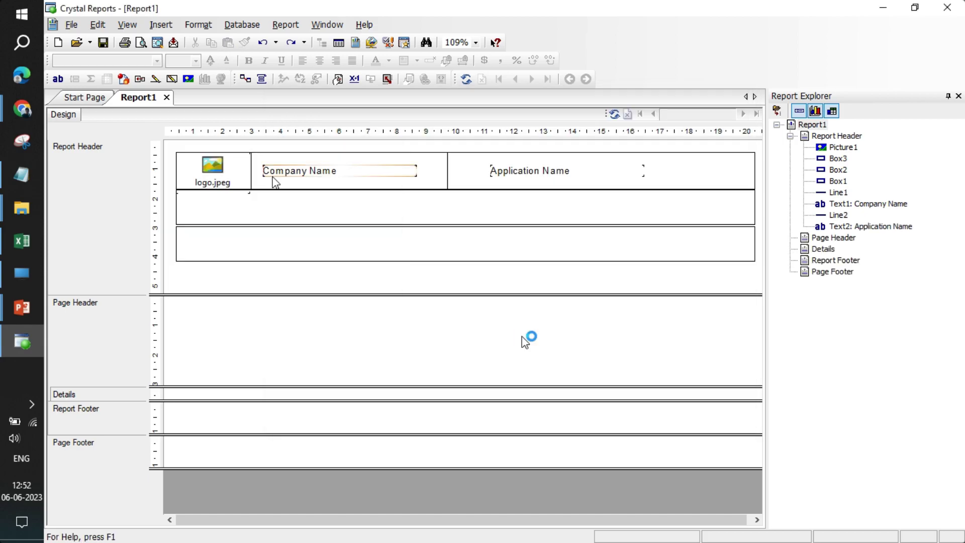
Confirm the new 24 KB 'report 1' file is in the SAP Crystal Reports folder
mouse_move(21, 208)
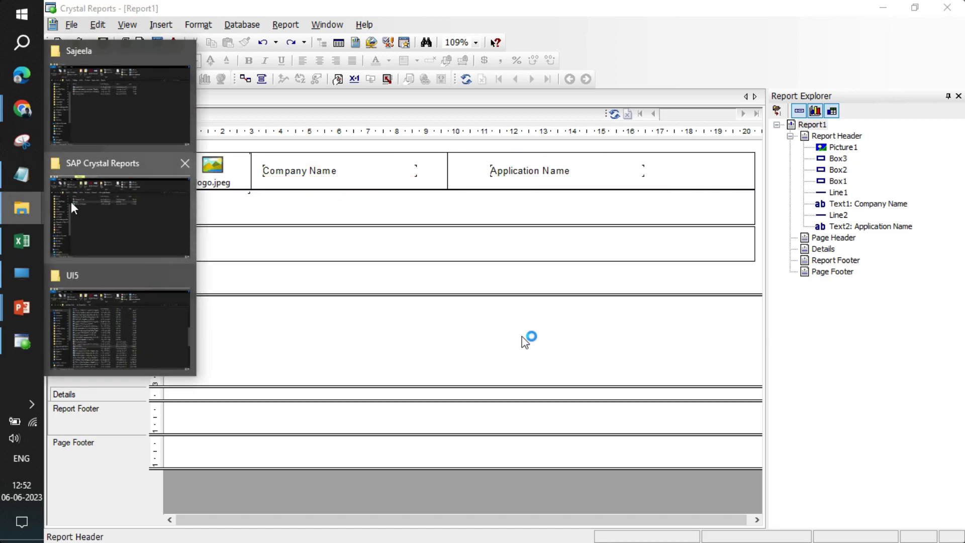
left_click(96, 206)
left_click(321, 267)
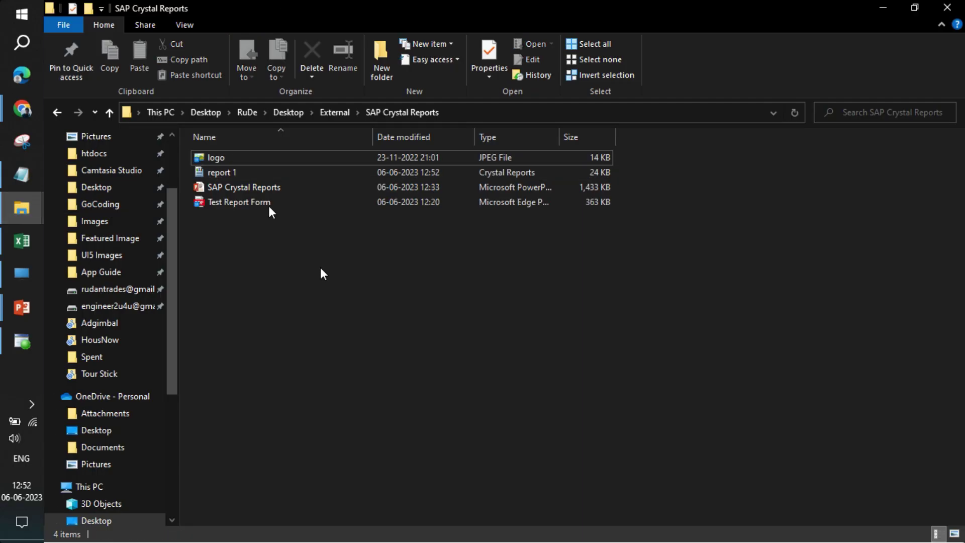
left_click(299, 173)
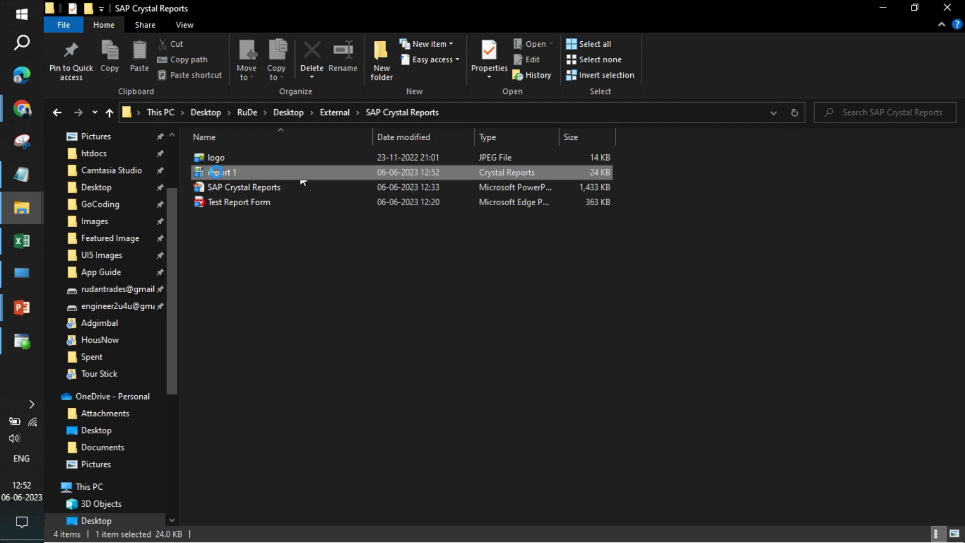
left_click(217, 172)
right_click(216, 172)
left_click(430, 258)
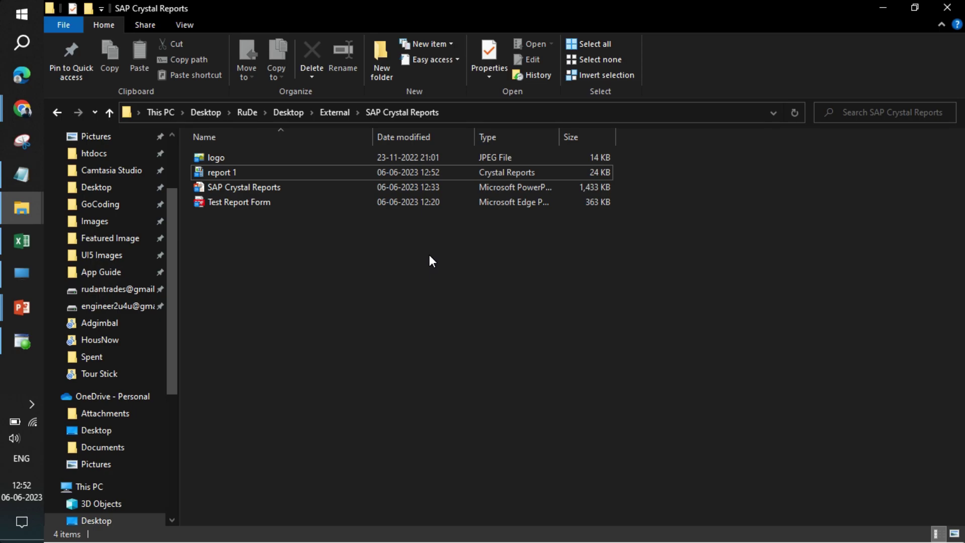
key("super+Tab")
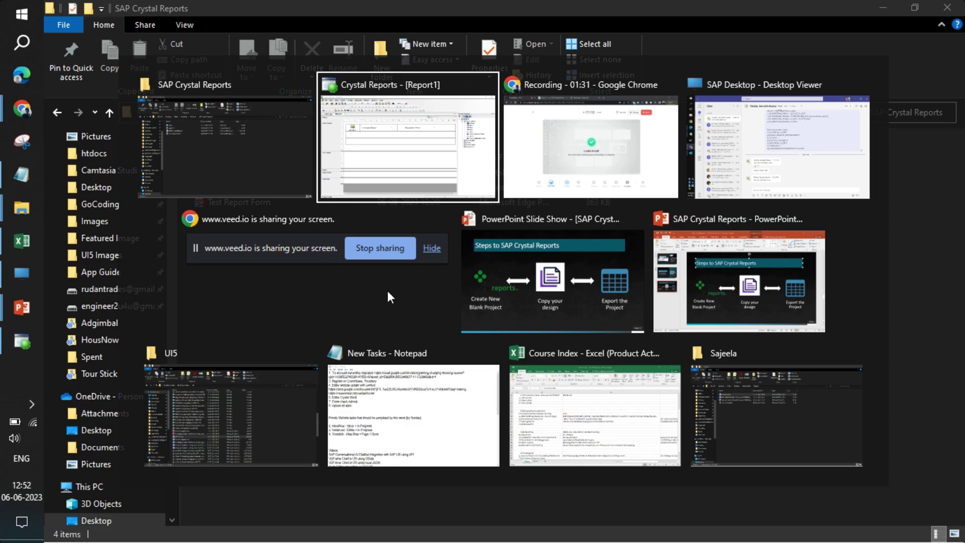